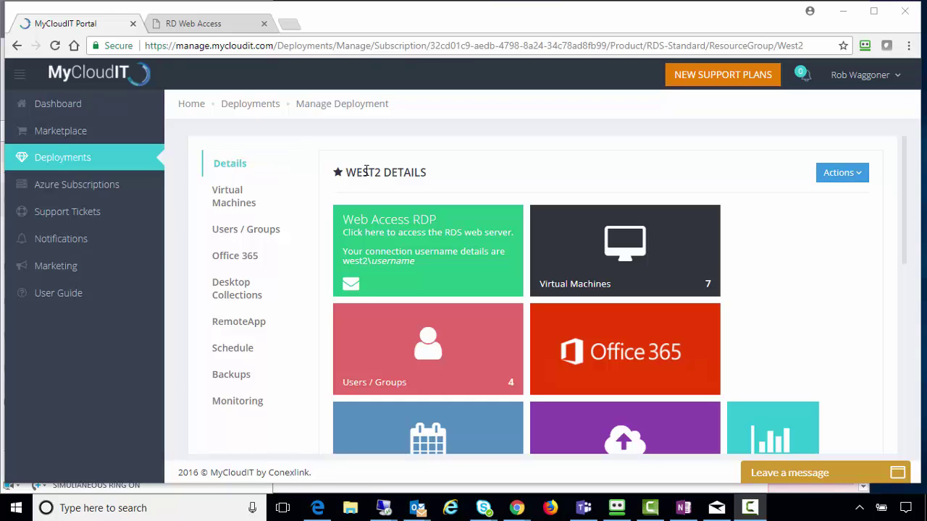
- Review the host servers assigned to the West2 deployment's desktop collection and RemoteApp collection
click(249, 291)
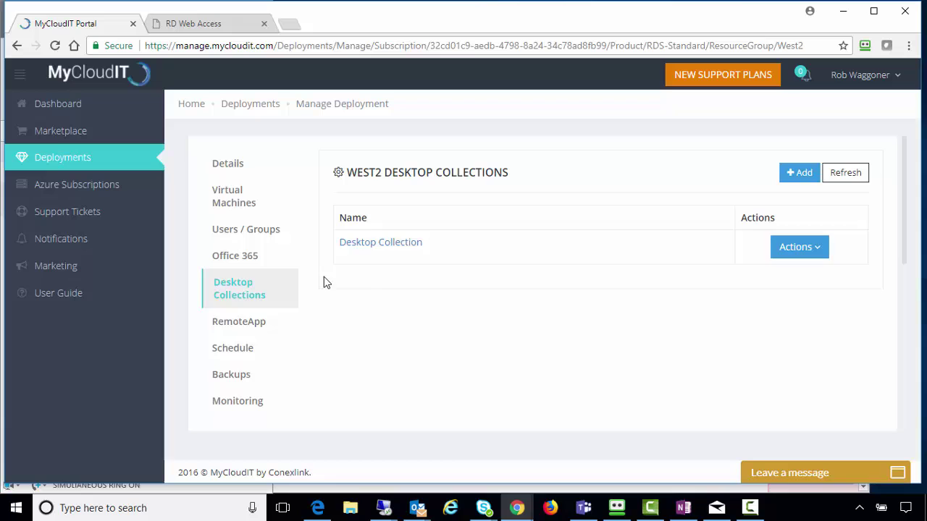
click(241, 326)
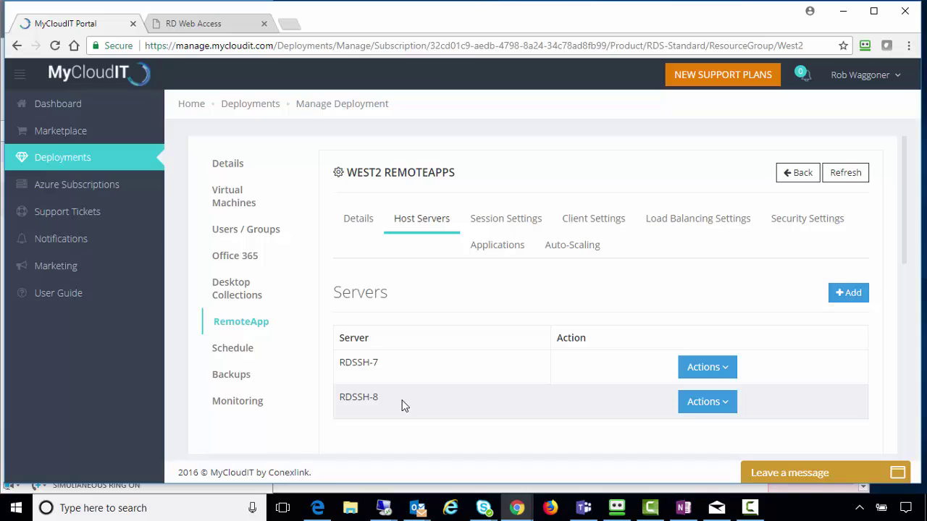
click(240, 291)
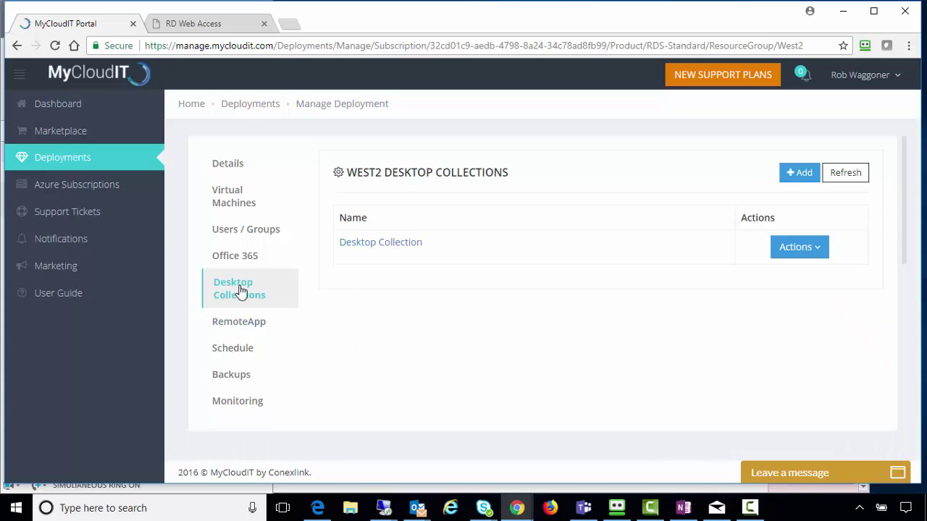
click(391, 249)
click(415, 227)
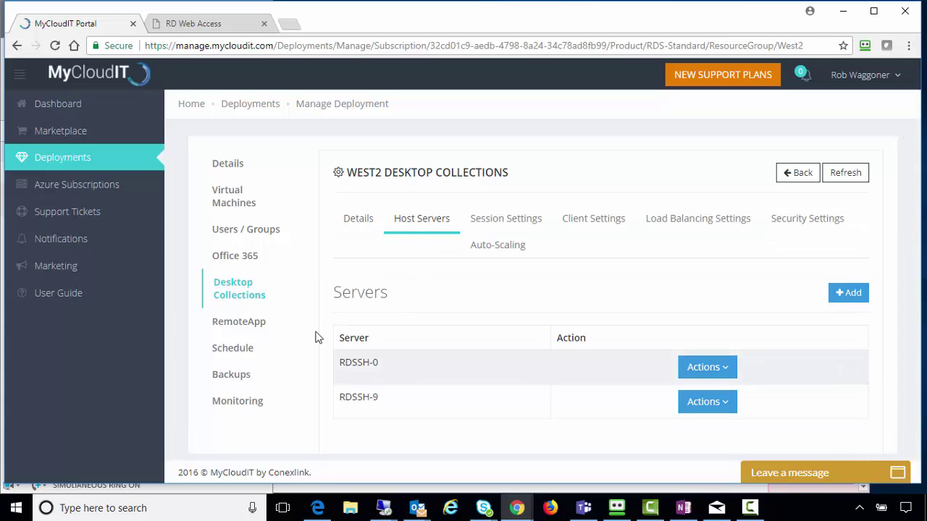
click(248, 323)
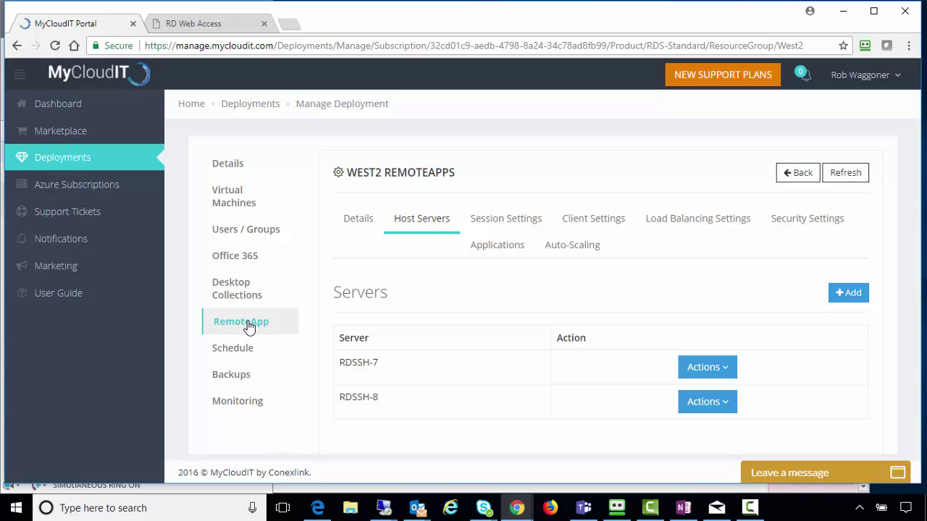
- Launch the Desktop Collection session from RD Web Access and check the full server name on its connection bar
click(204, 28)
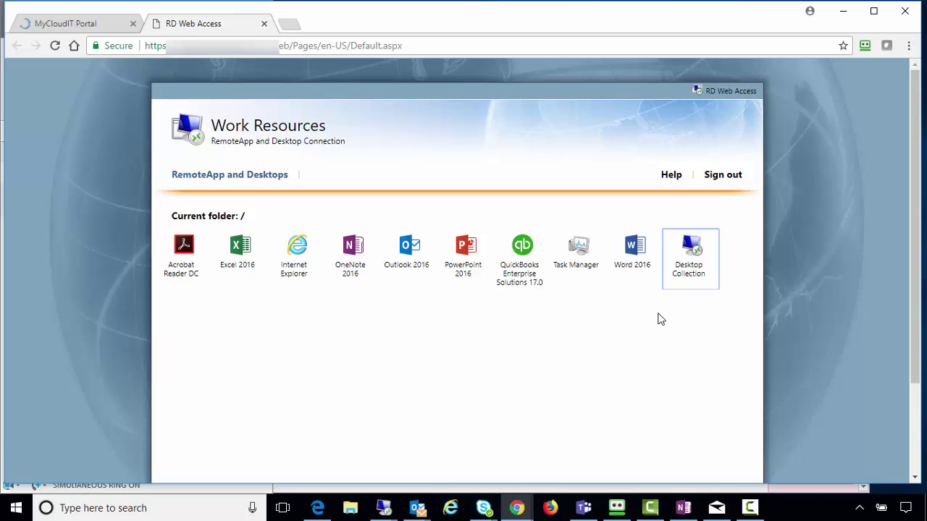
click(688, 273)
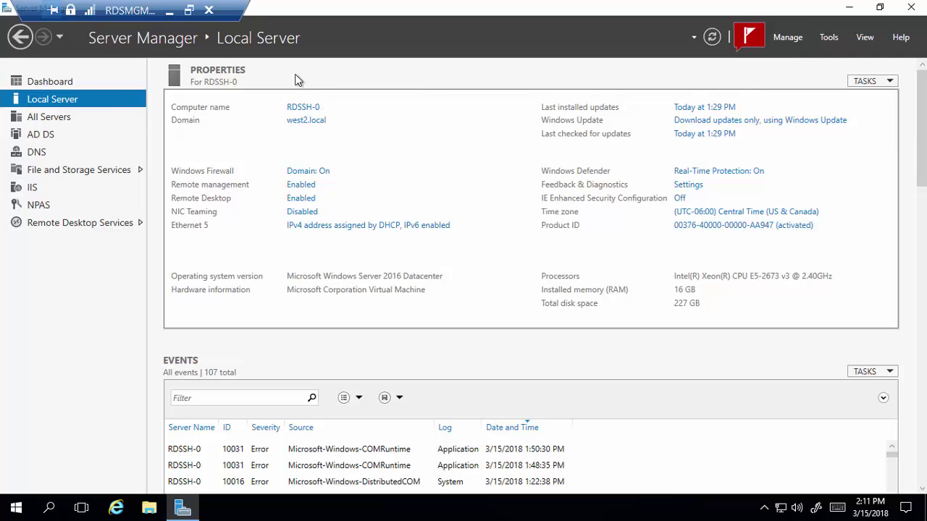
drag(248, 10, 388, 10)
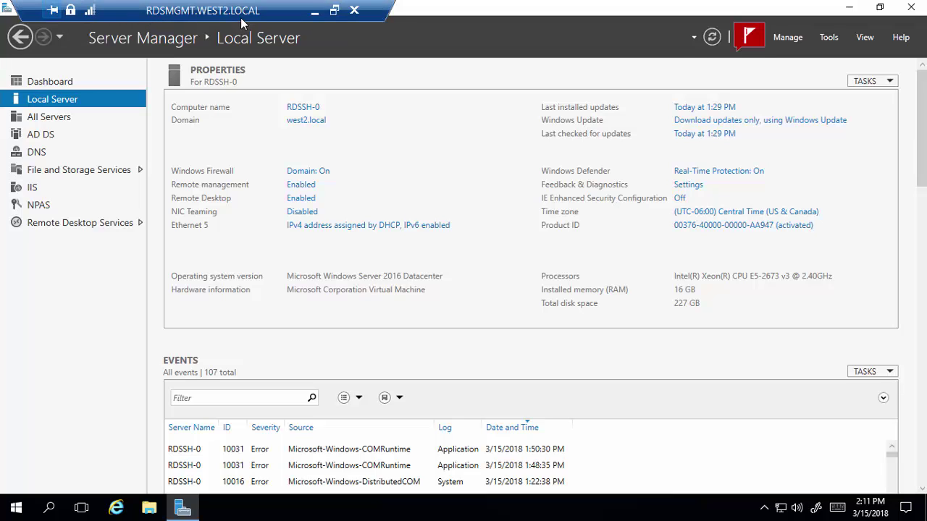
drag(240, 17, 173, 13)
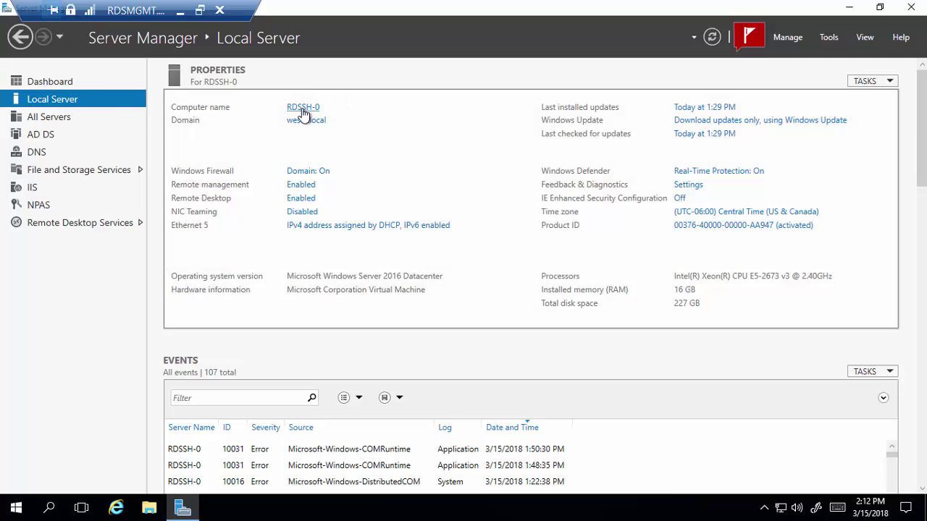
- Recheck the RemoteApp host servers in the MyCloudIT portal and return to the Desktop Collection remote session
click(179, 11)
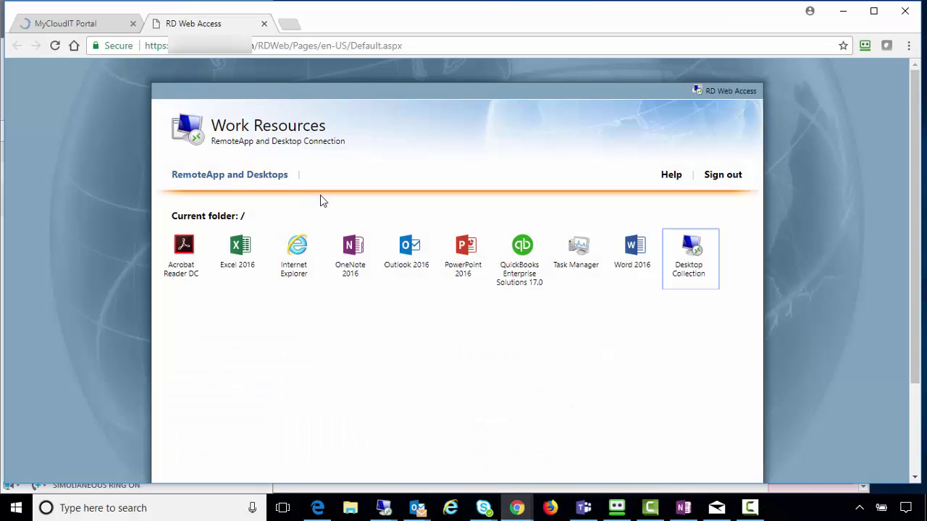
click(61, 24)
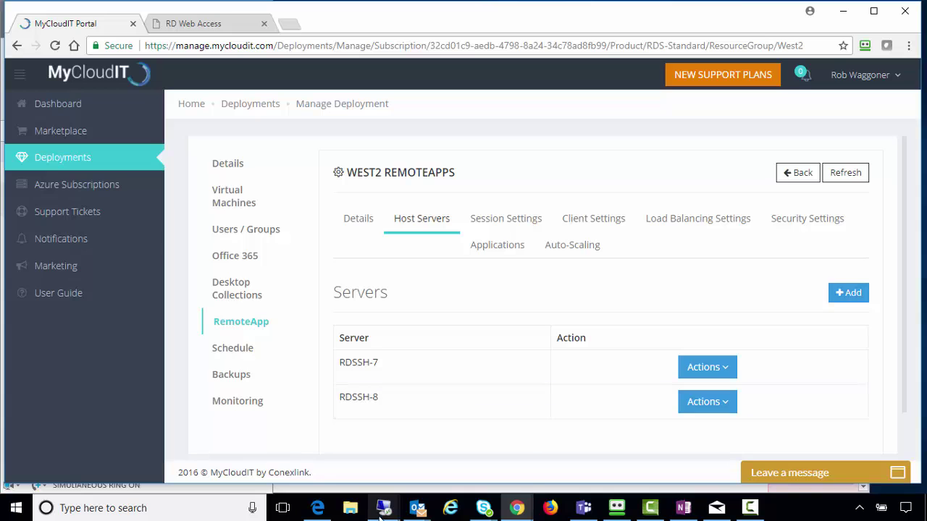
mouse_move(382, 514)
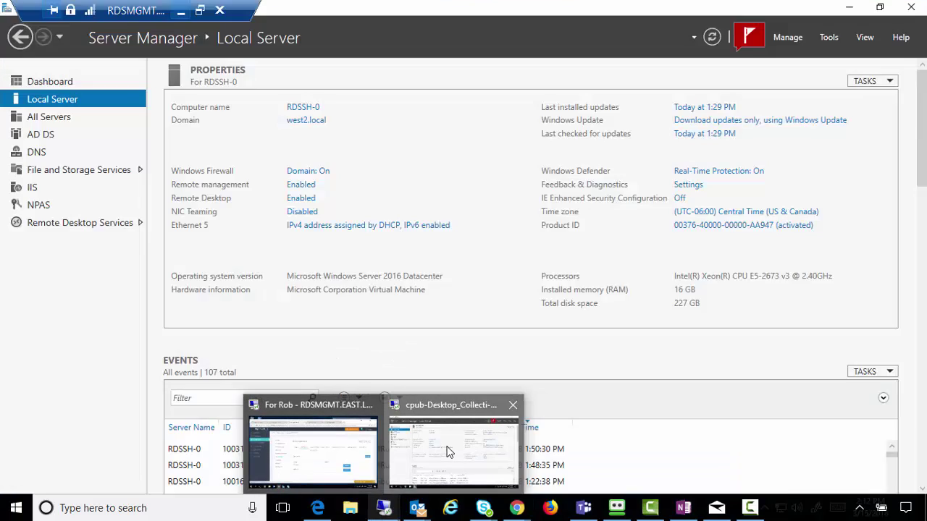
click(449, 452)
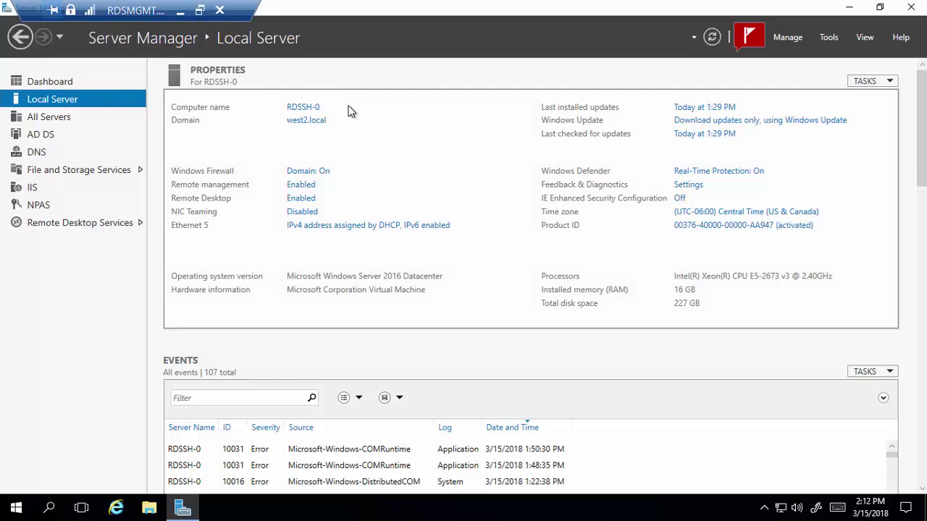
- Run mstsc /admin, connect to RDSSH-7 by entering the admin account's password, and minimize that session
right_click(20, 510)
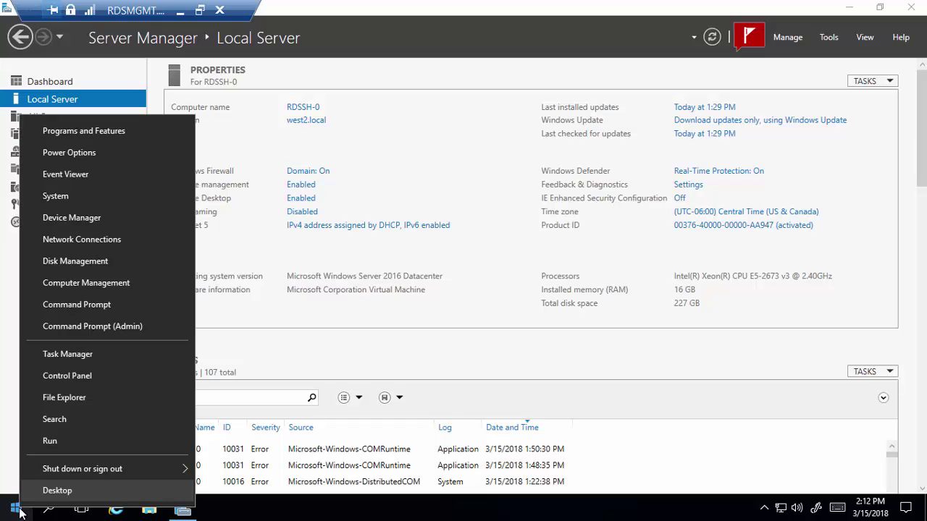
click(67, 442)
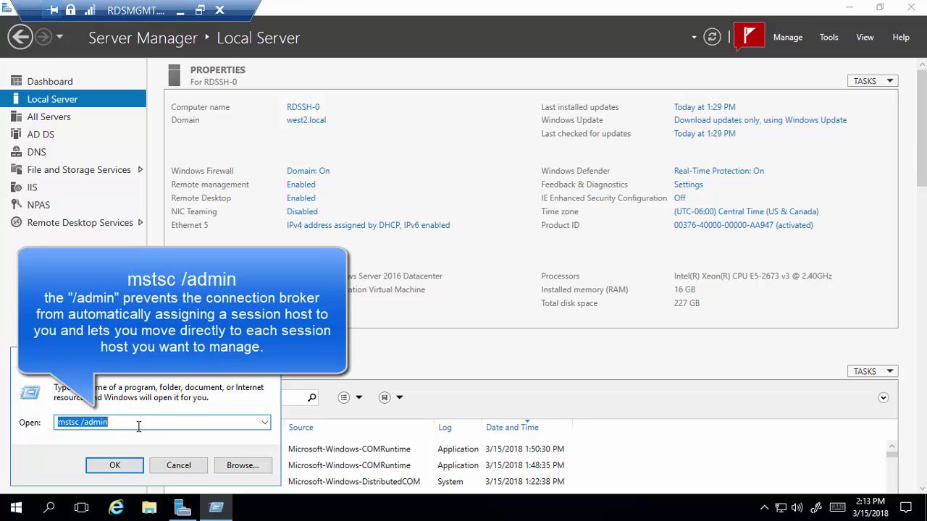
click(108, 467)
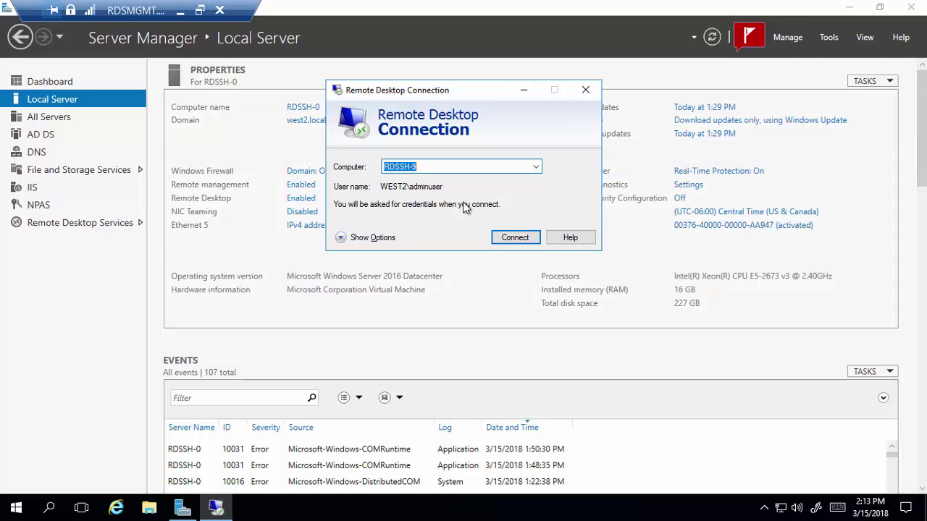
click(451, 168)
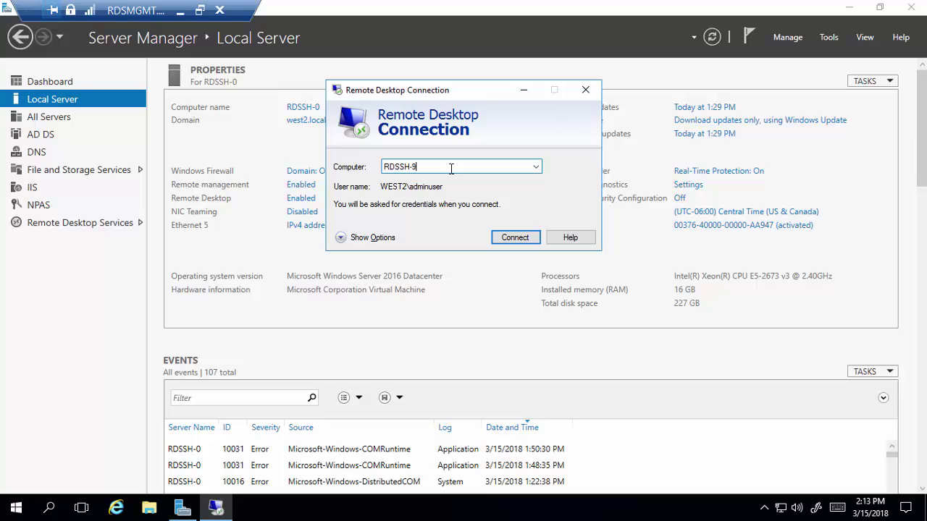
key(BackSpace)
text(7)
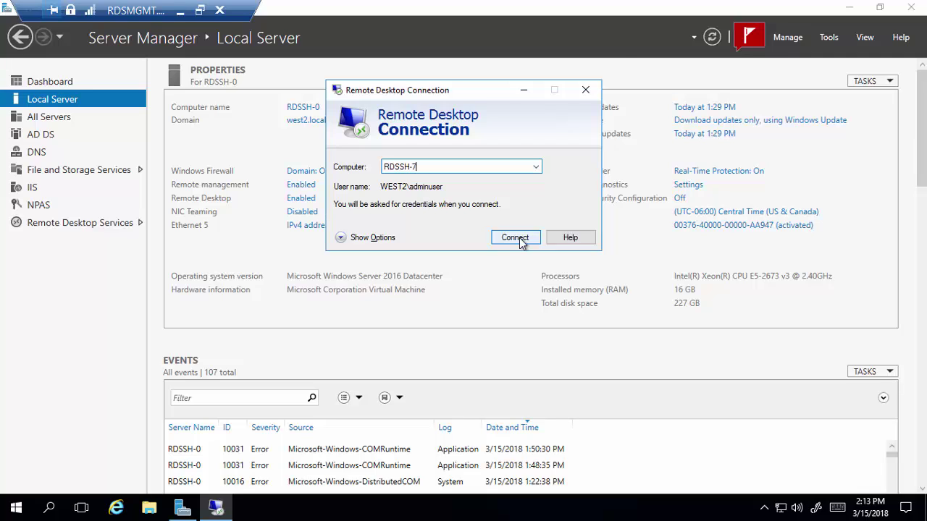
click(515, 239)
text(*****)
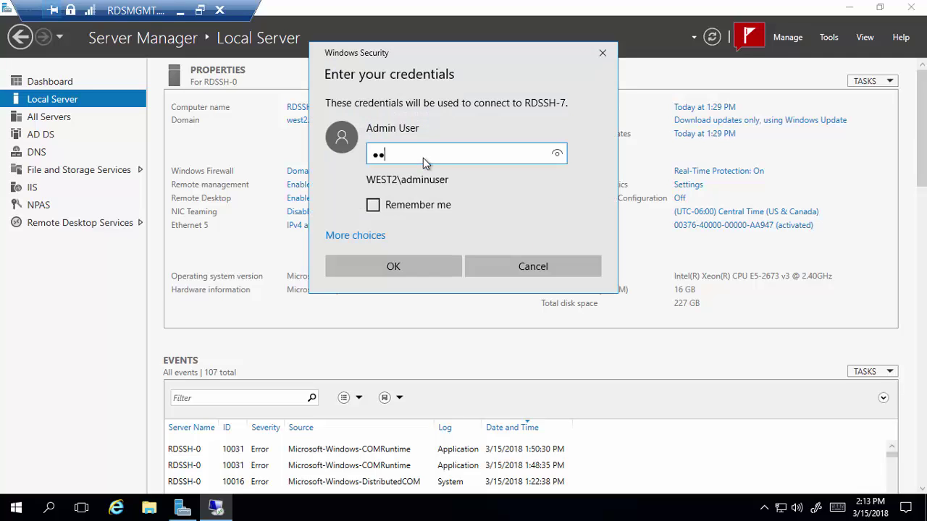
key(Return)
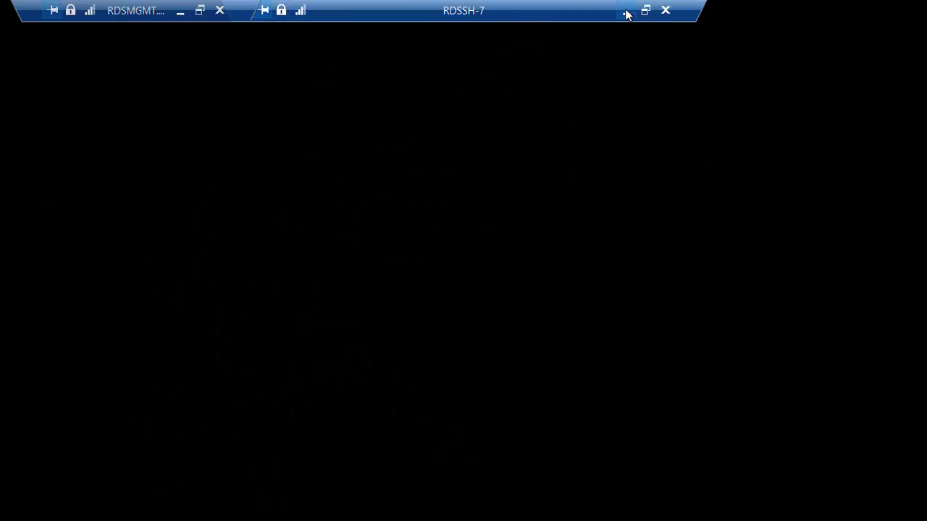
click(626, 12)
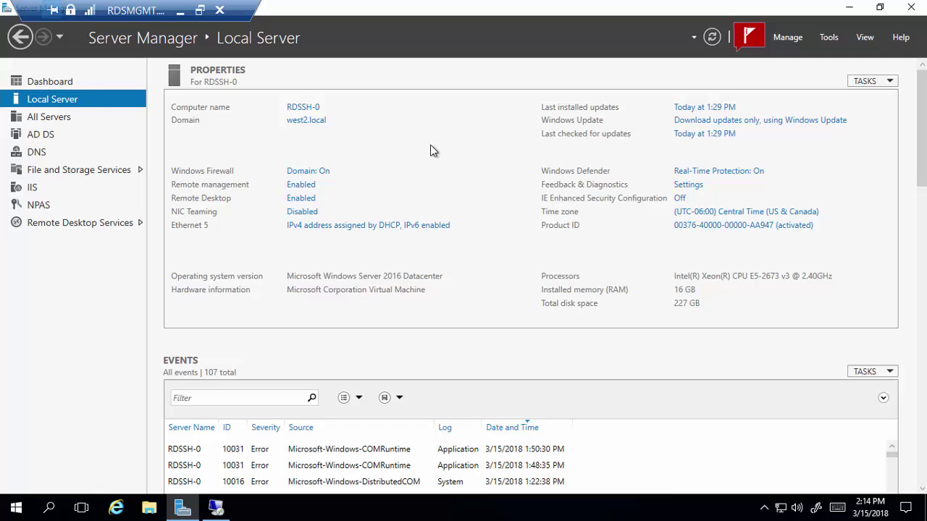
- Run mstsc /admin again, connect to RDSSH-8 by entering the admin account's password, and minimize that session
right_click(18, 511)
click(66, 440)
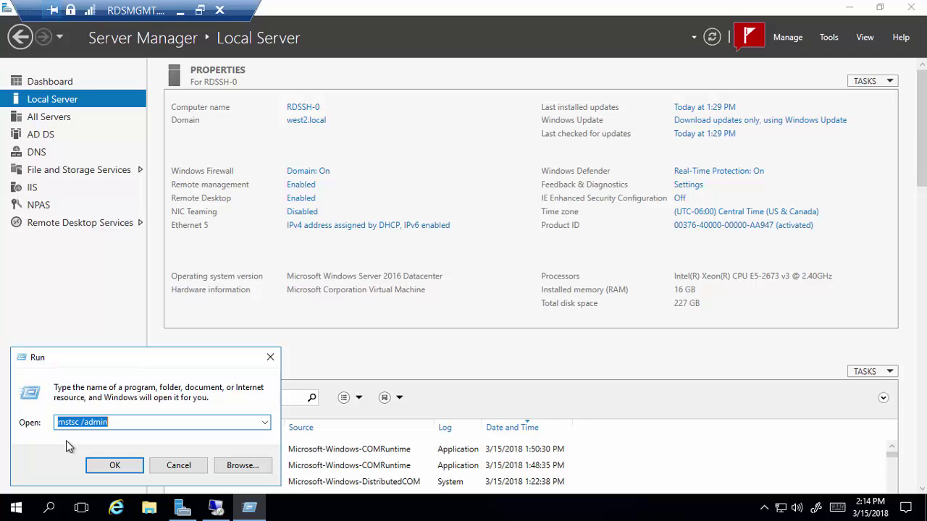
key(Return)
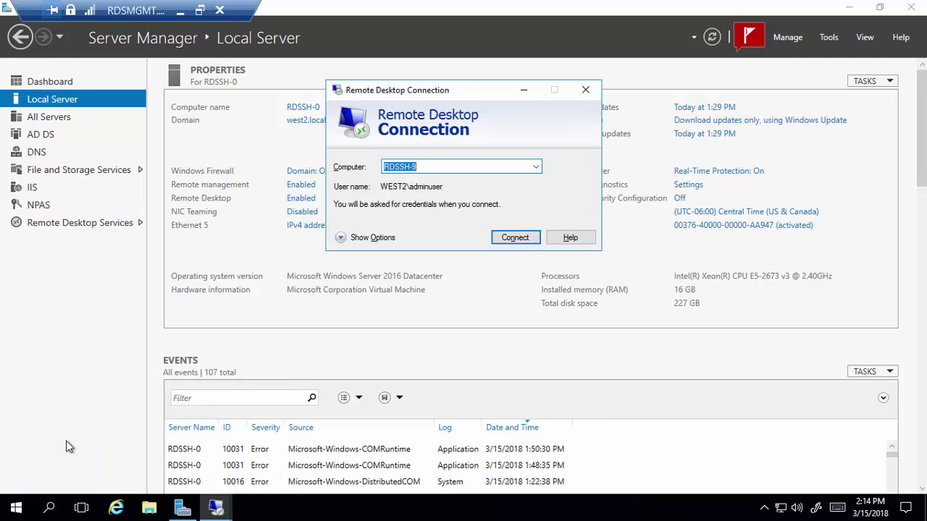
key(End)
key(BackSpace)
text(8)
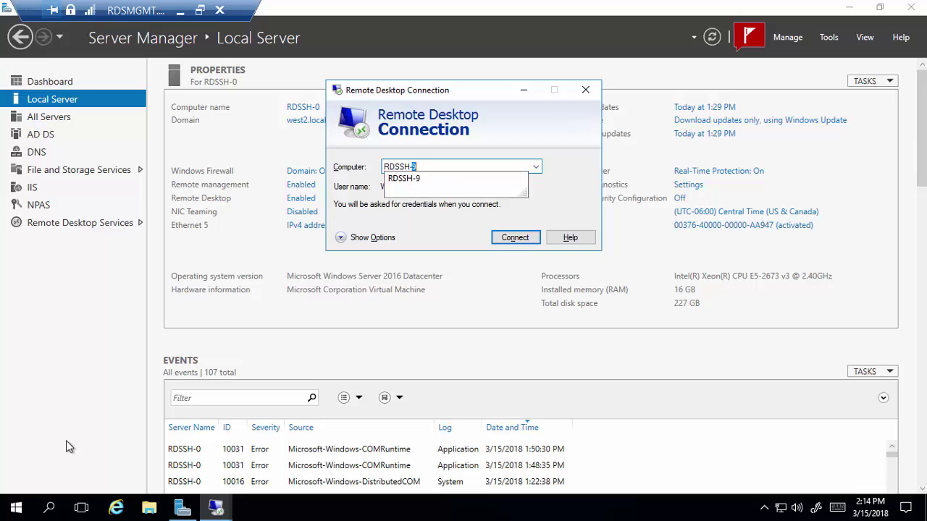
key(Return)
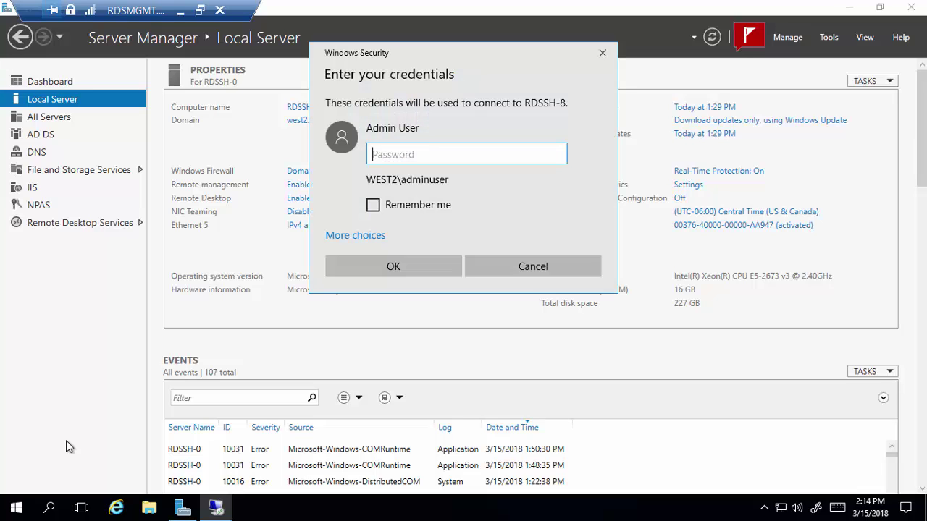
key(ctrl+v)
key(Return)
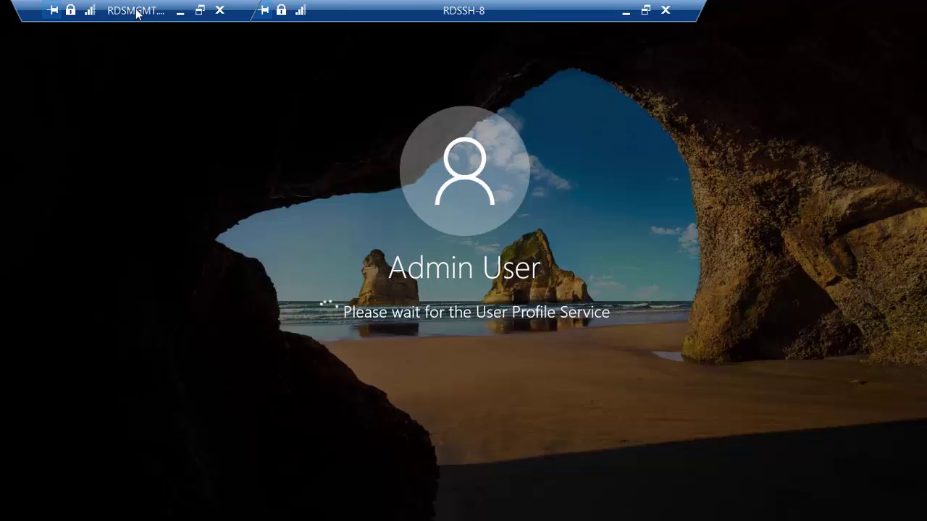
click(626, 12)
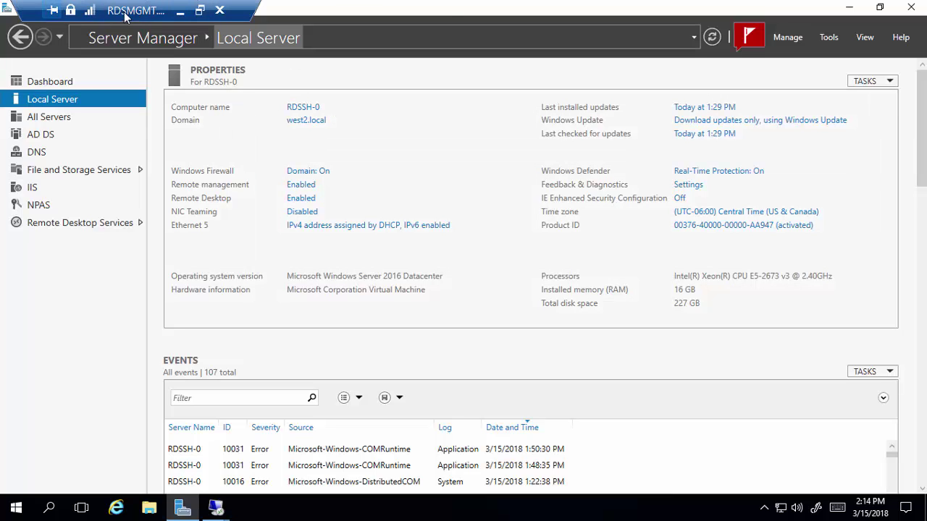
- Move the RDSMGMT.WEST2.LOCAL connection bar clear of the RDSSH-7 session's bar and shorten it
drag(128, 11, 743, 6)
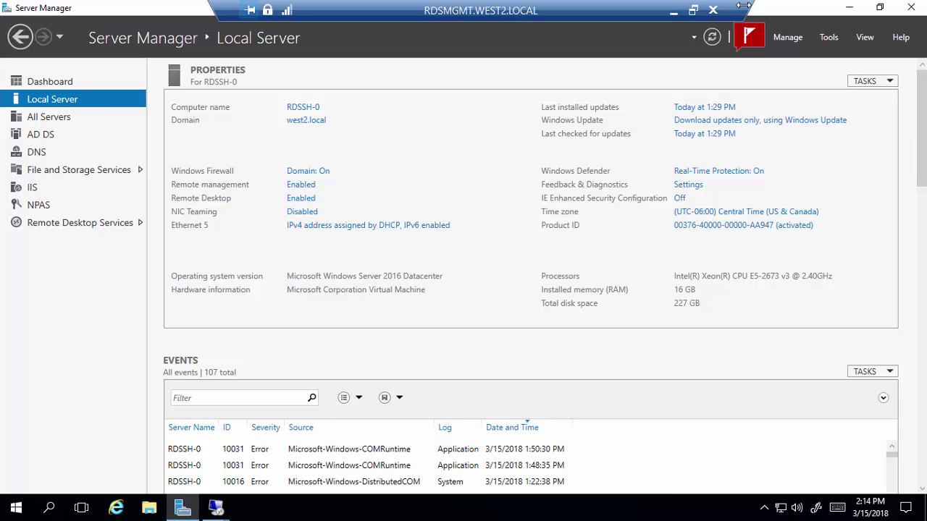
drag(743, 6, 478, 3)
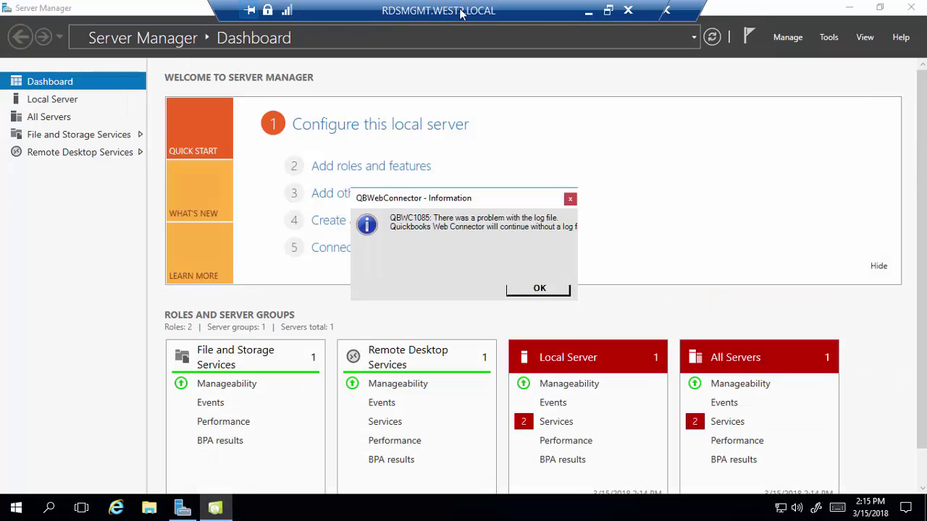
drag(478, 8, 365, 13)
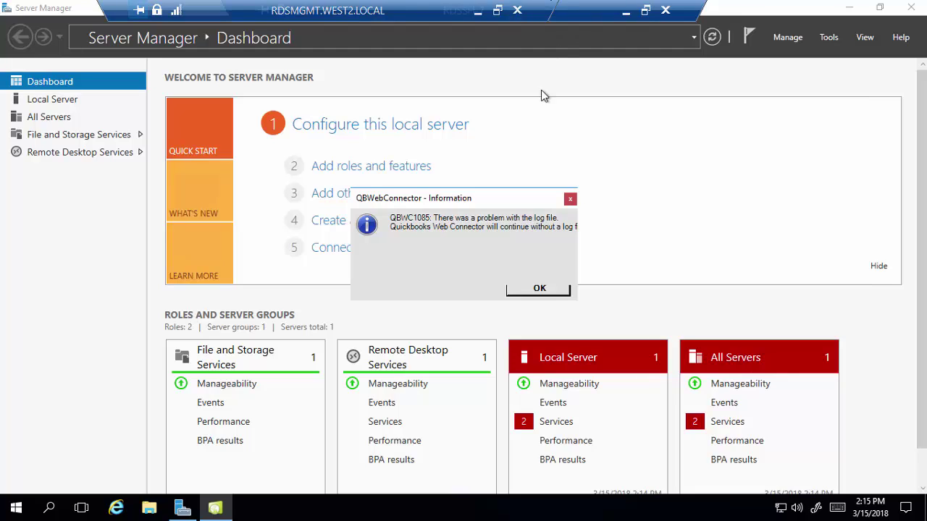
drag(392, 6, 325, 7)
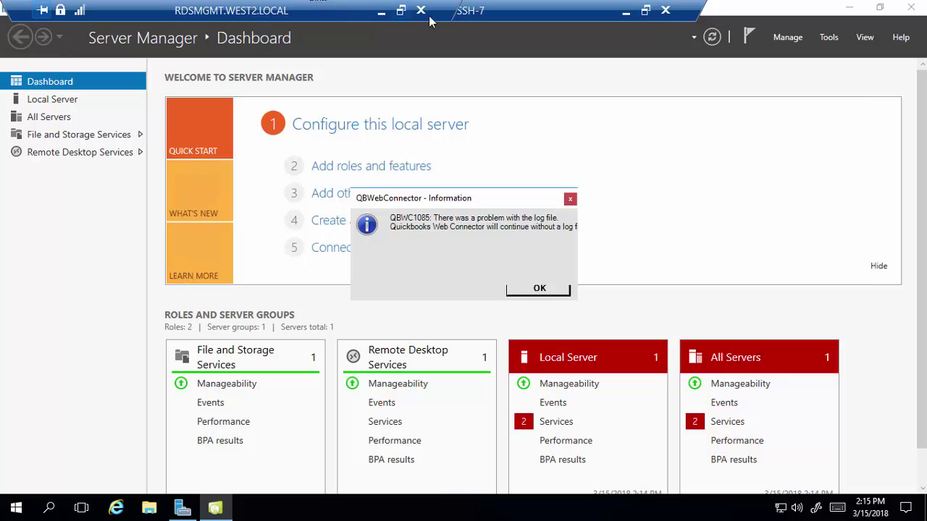
drag(457, 15, 220, 7)
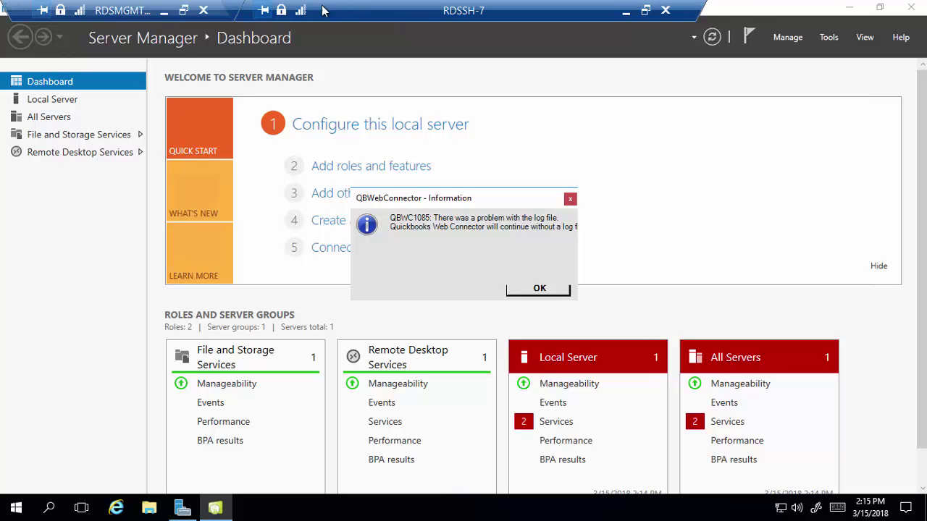
- Shorten the RDSSH-7 connection bar and place it beside the RDSMGMT bar without overlap
drag(395, 13, 506, 15)
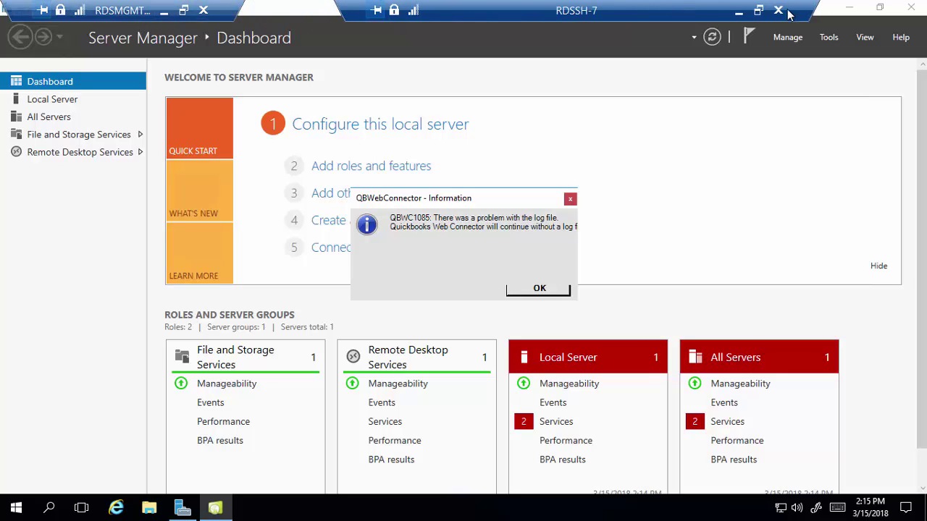
drag(810, 13, 537, 4)
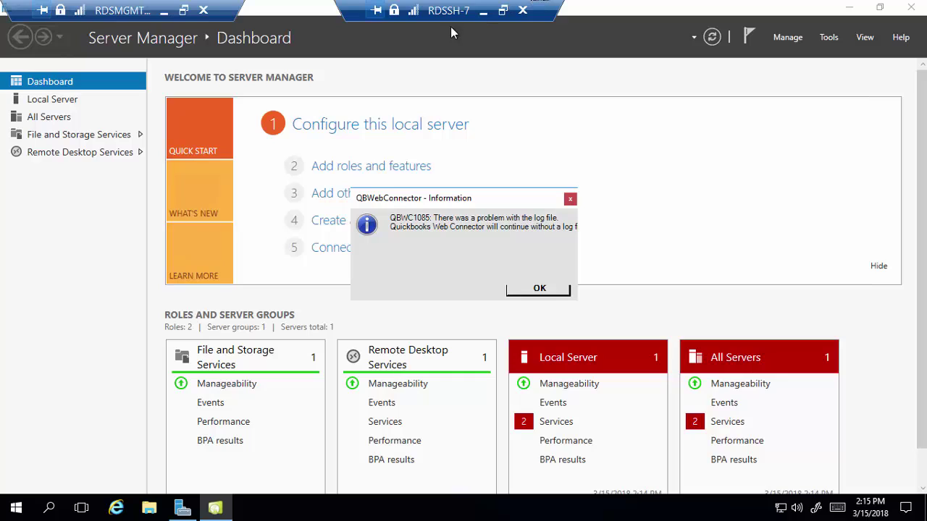
drag(449, 11, 370, 8)
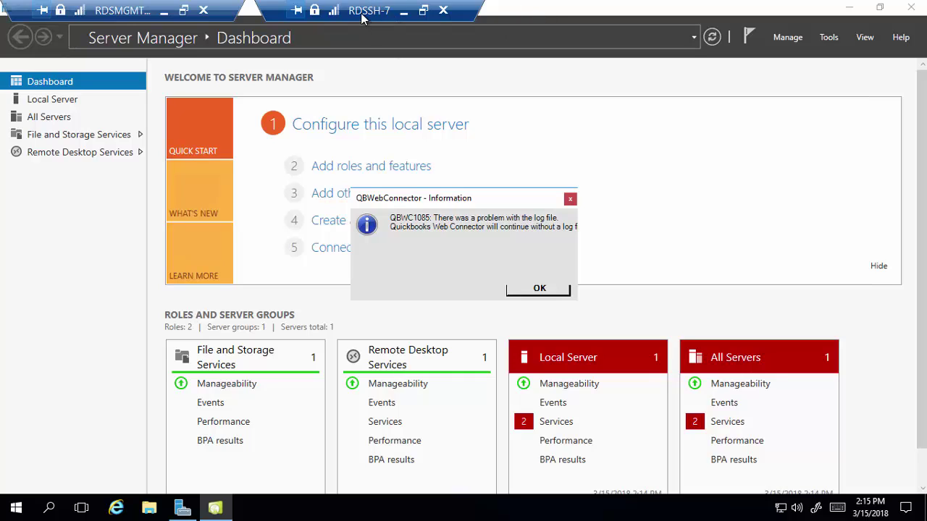
- Dismiss the QBWebConnector message on RDSSH-7, minimize that session, and switch to the RDSSH-8 session
click(525, 288)
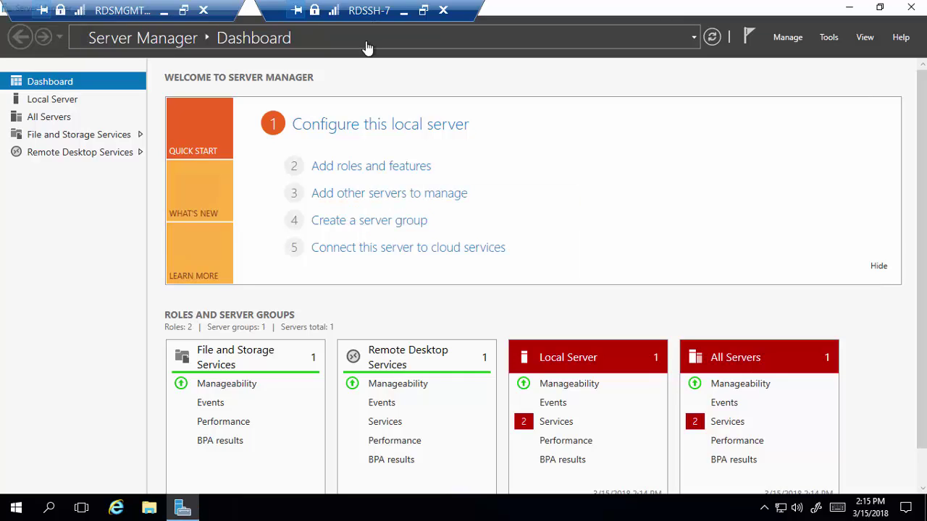
click(404, 11)
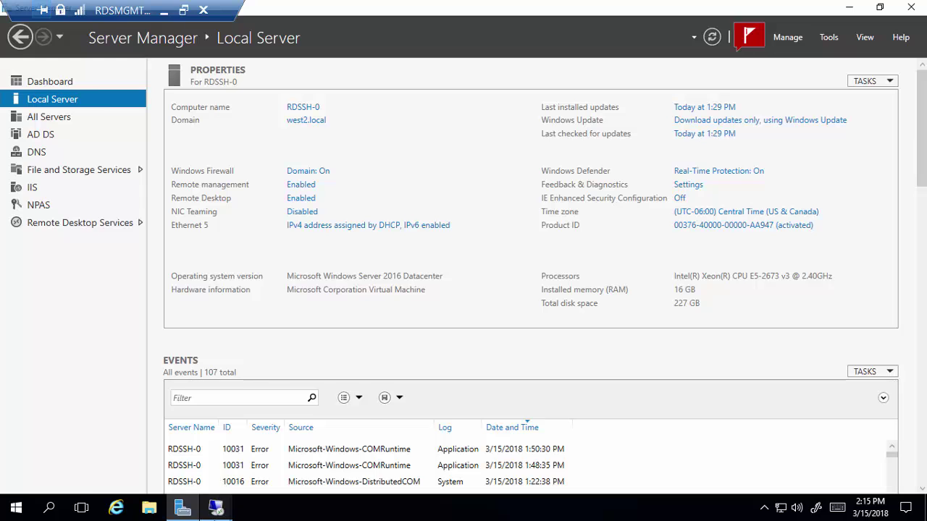
mouse_move(216, 507)
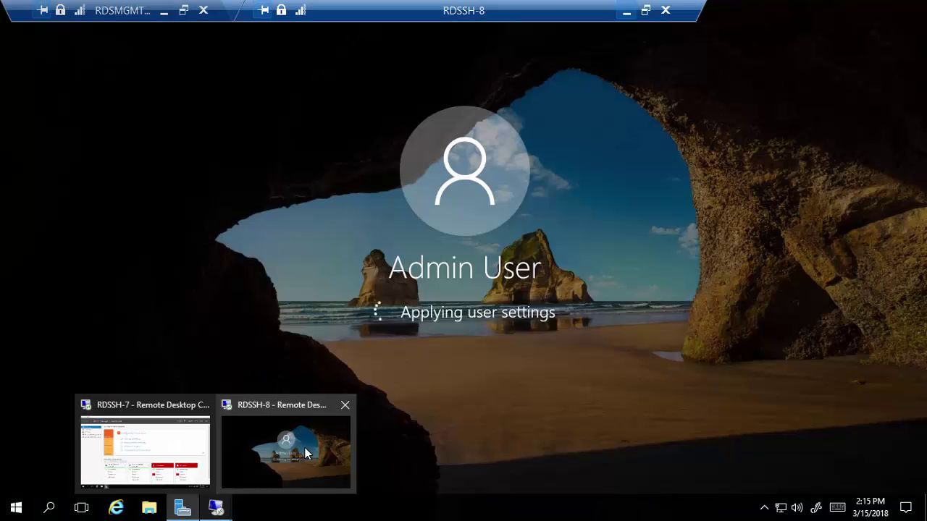
click(302, 445)
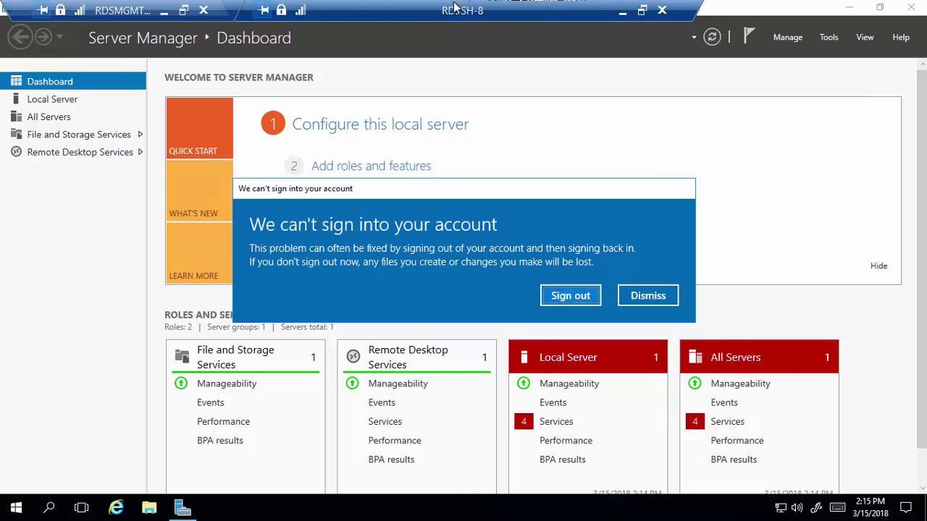
- Move the RDSSH-8 connection bar aside and dismiss the account sign-in, QBWebConnector and temporary profile messages without signing out
drag(455, 8, 507, 34)
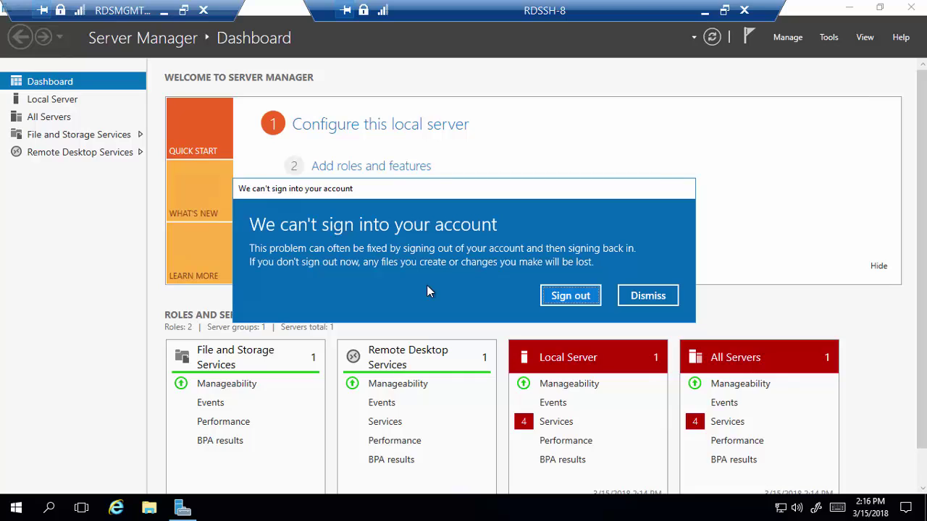
click(647, 295)
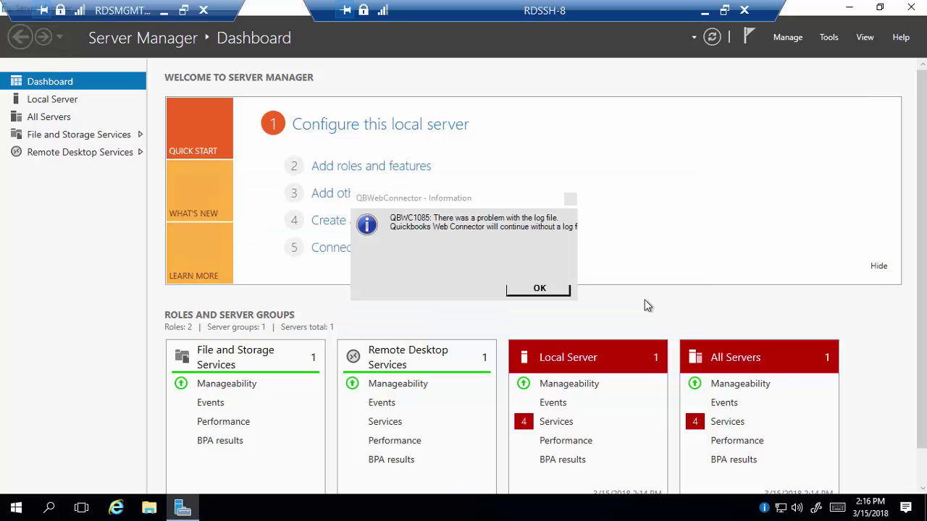
click(539, 290)
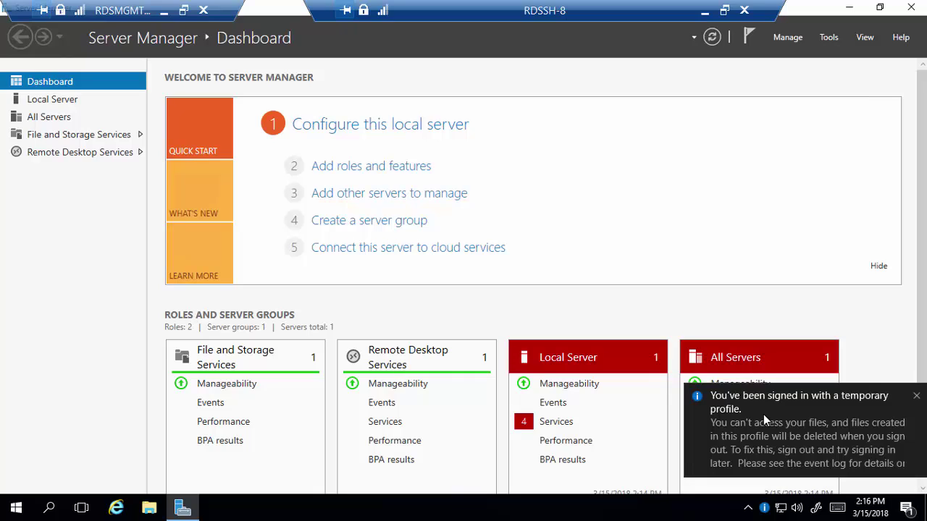
click(916, 398)
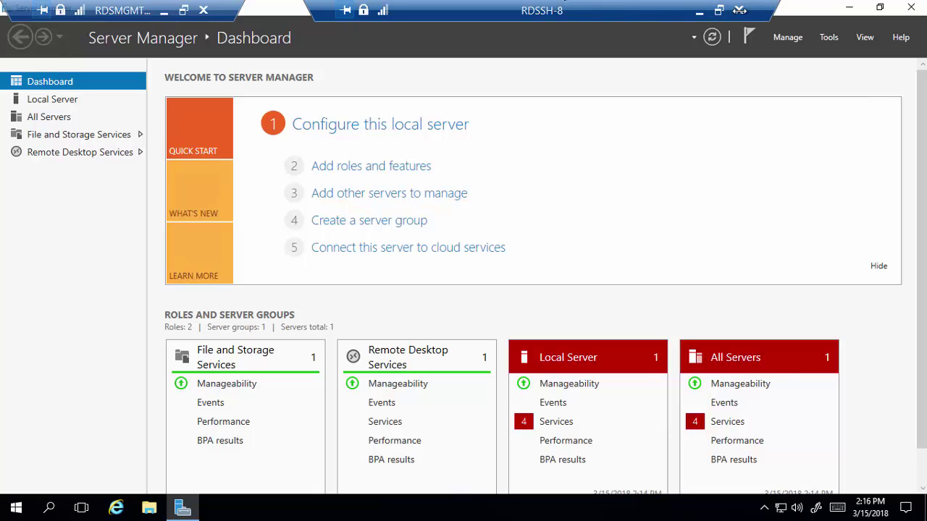
- Shorten the RDSSH-8 connection bar beside the RDSMGMT bar, and minimize that session to switch back to RDSSH-7
drag(739, 10, 404, 14)
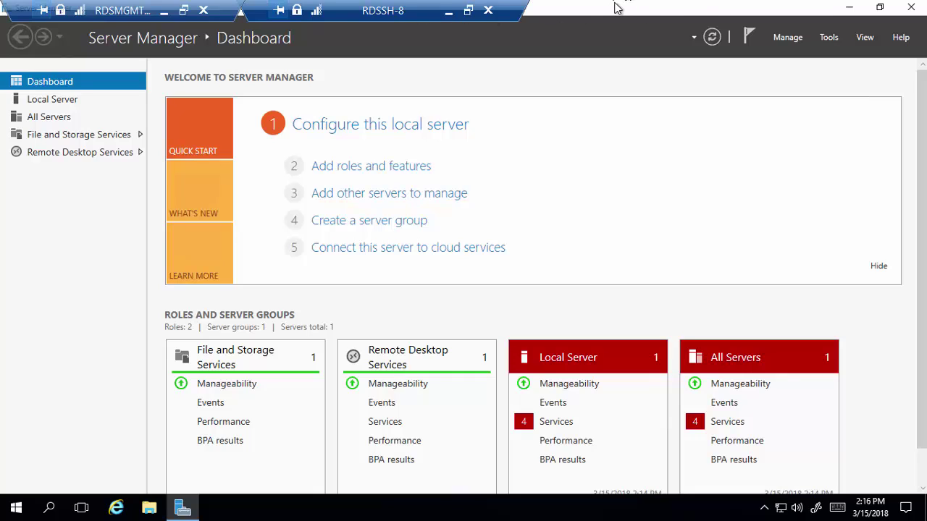
click(448, 11)
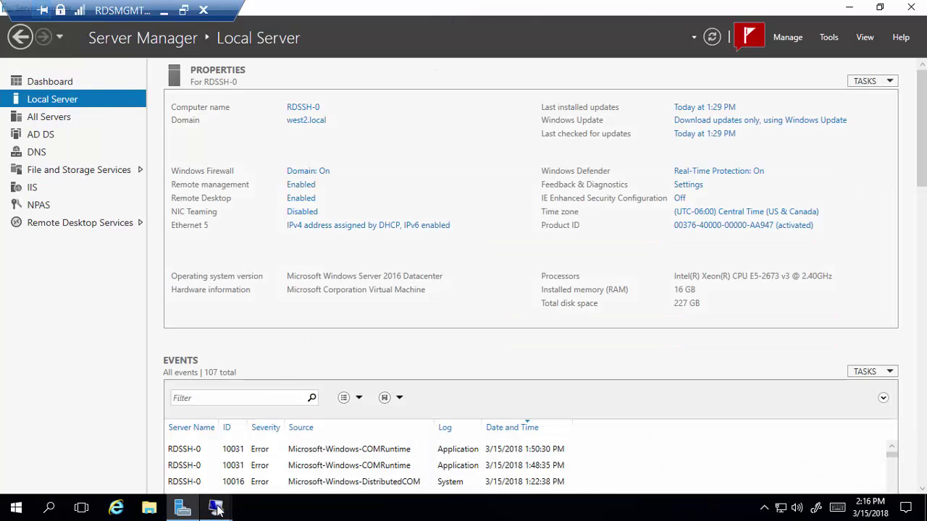
mouse_move(216, 507)
click(174, 478)
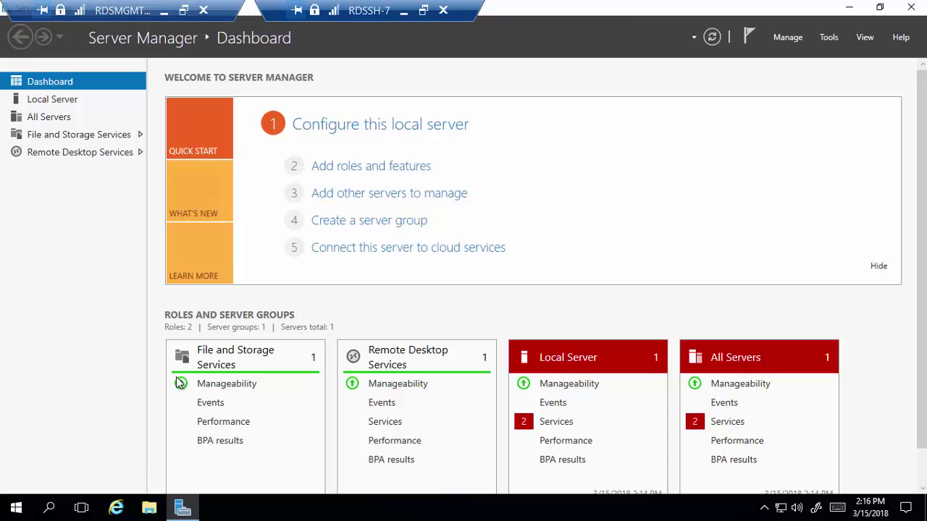
- Examine the RDSSH-7 desktop and the published resources on the RD Web Access page, and return to the Desktop Collection session
click(845, 9)
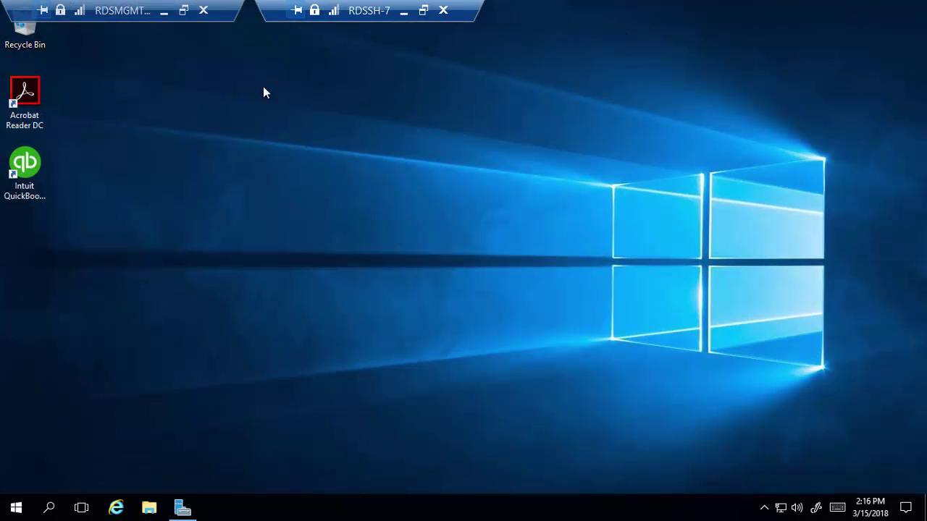
click(162, 11)
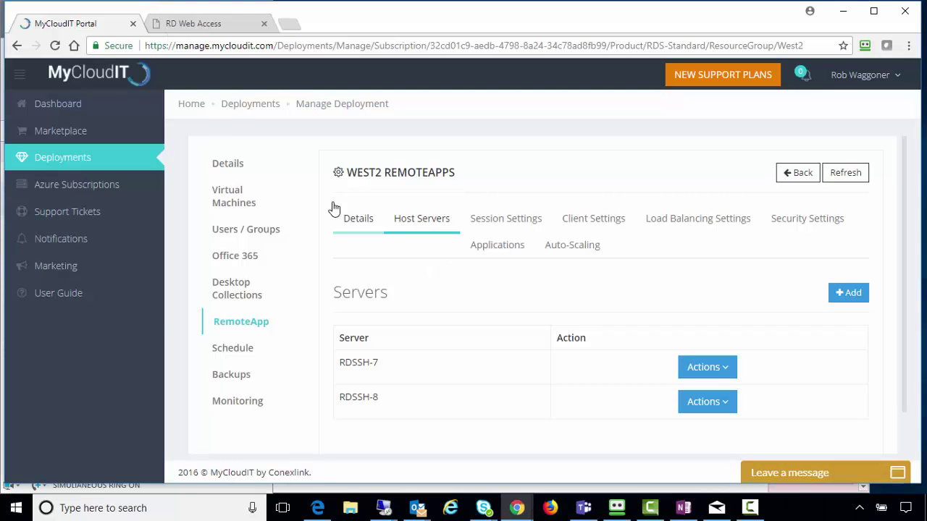
click(207, 29)
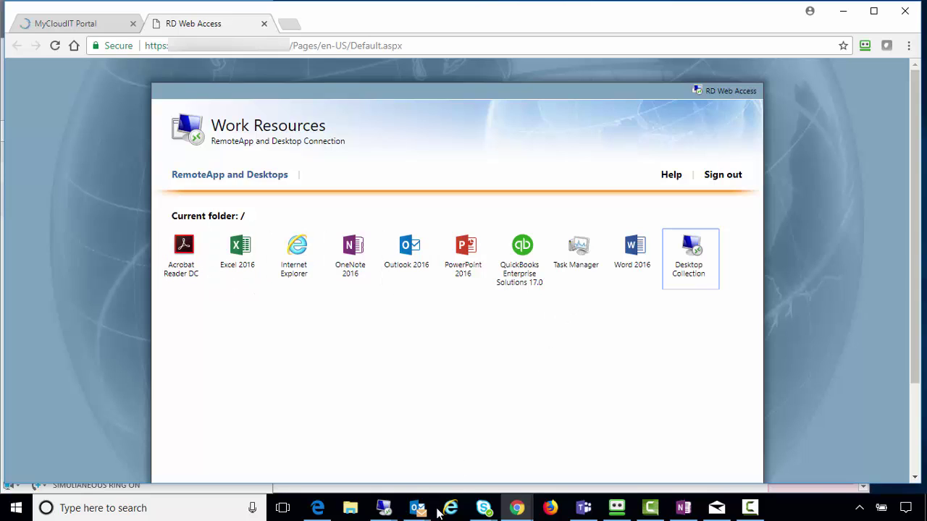
click(382, 510)
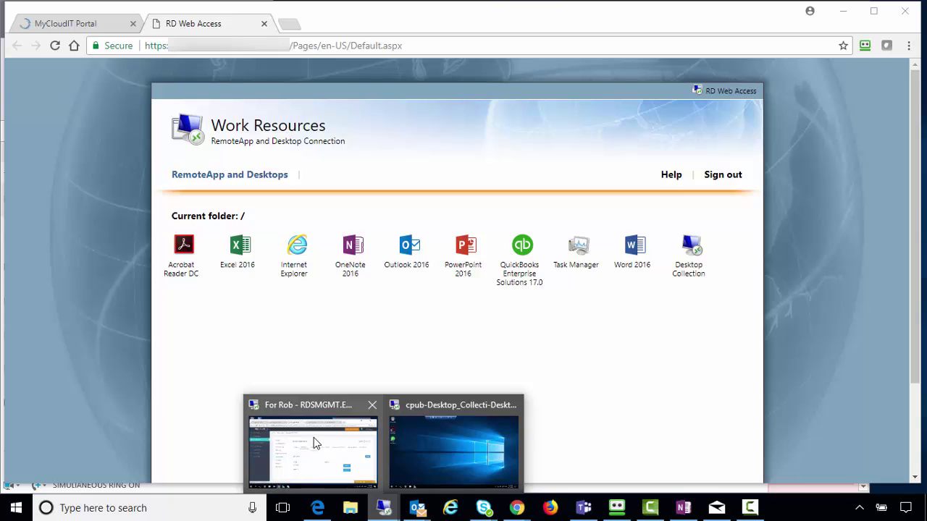
click(486, 431)
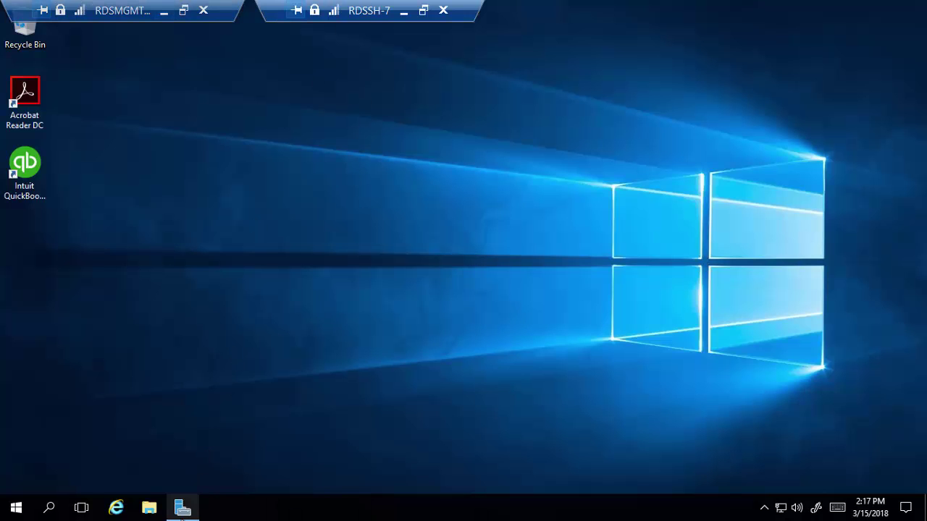
- Reopen Server Manager on RDSSH-7 and examine its Local Server properties
click(185, 506)
click(72, 103)
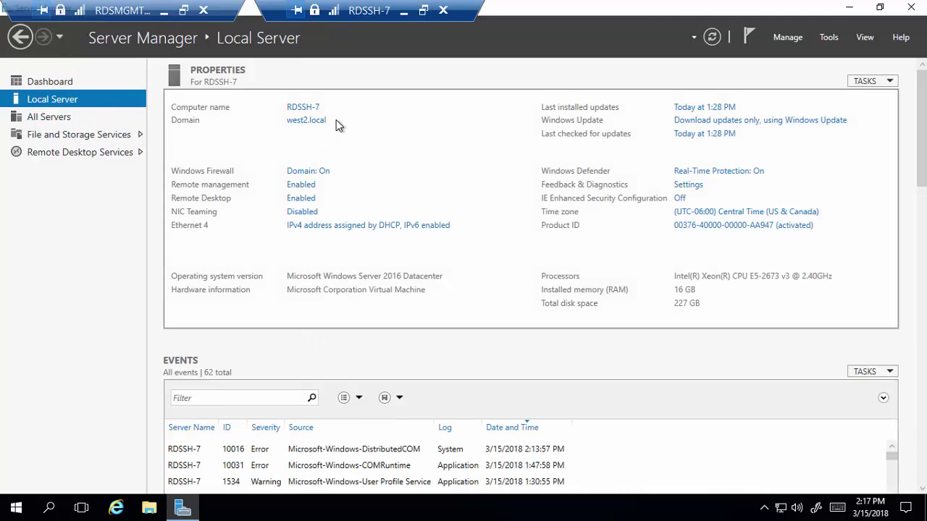
click(117, 509)
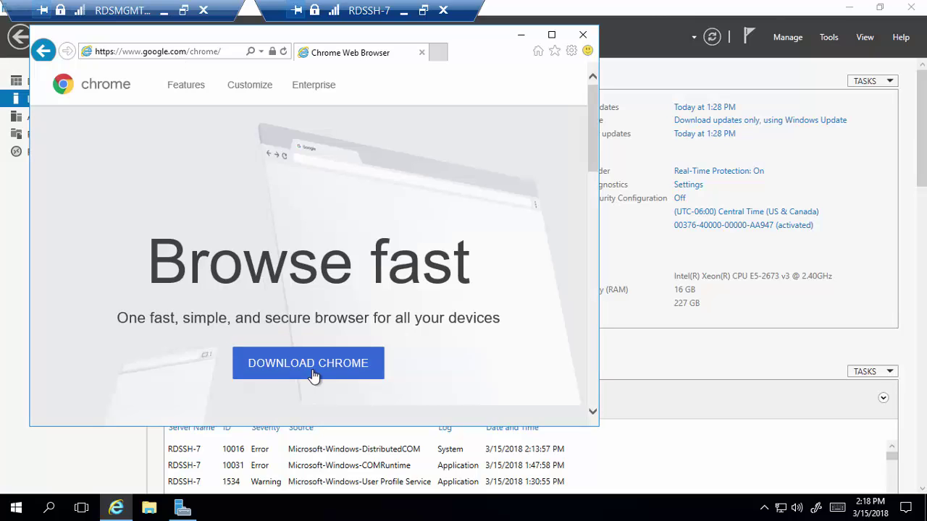
click(314, 375)
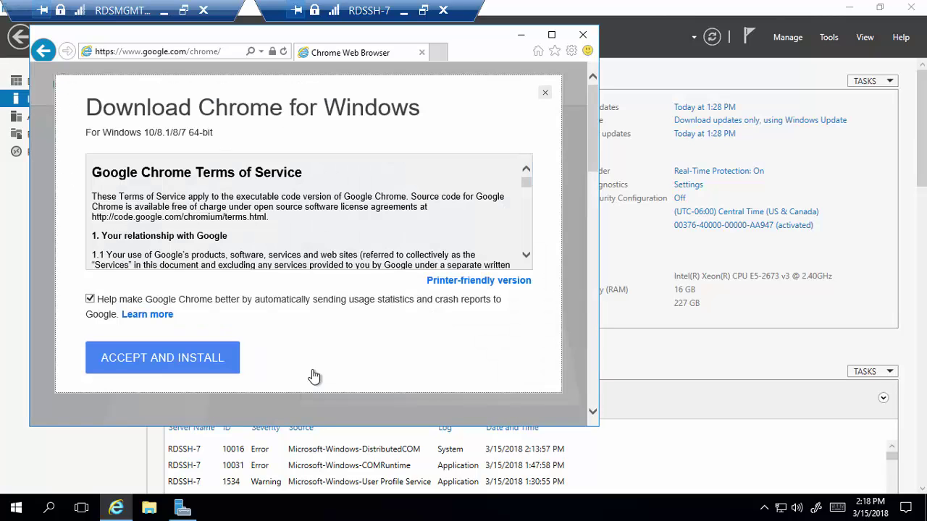
click(134, 359)
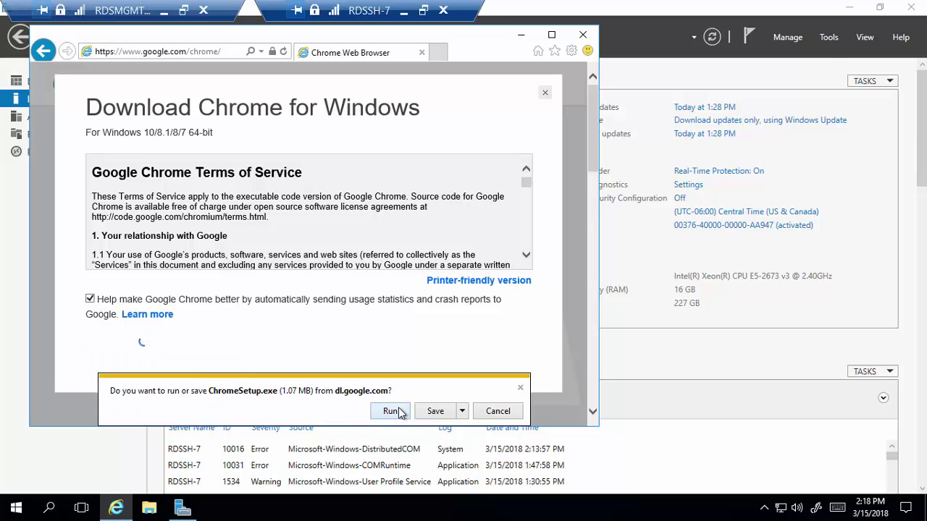
click(391, 411)
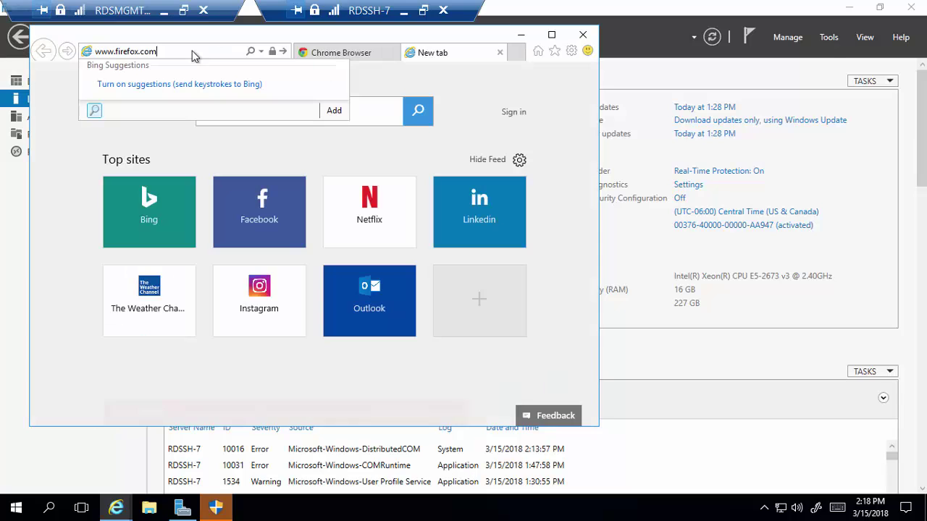
key(Return)
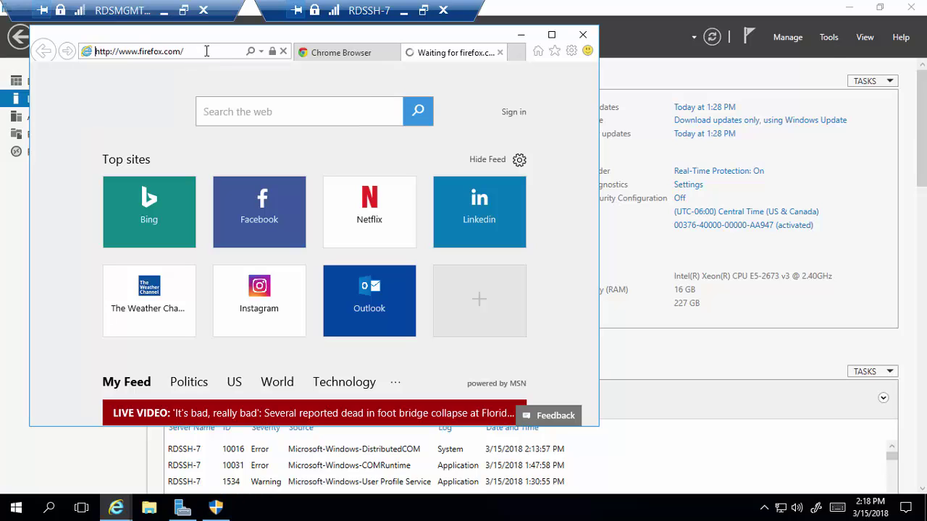
click(335, 56)
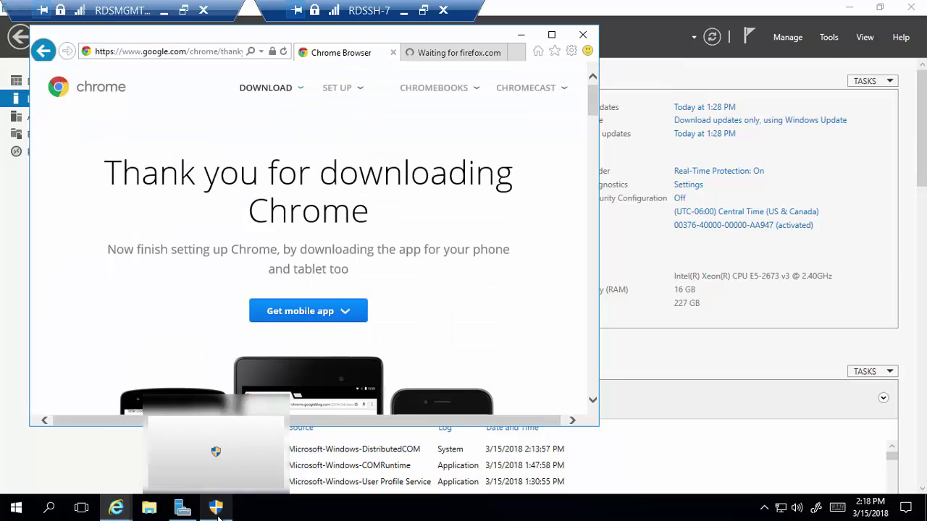
click(219, 514)
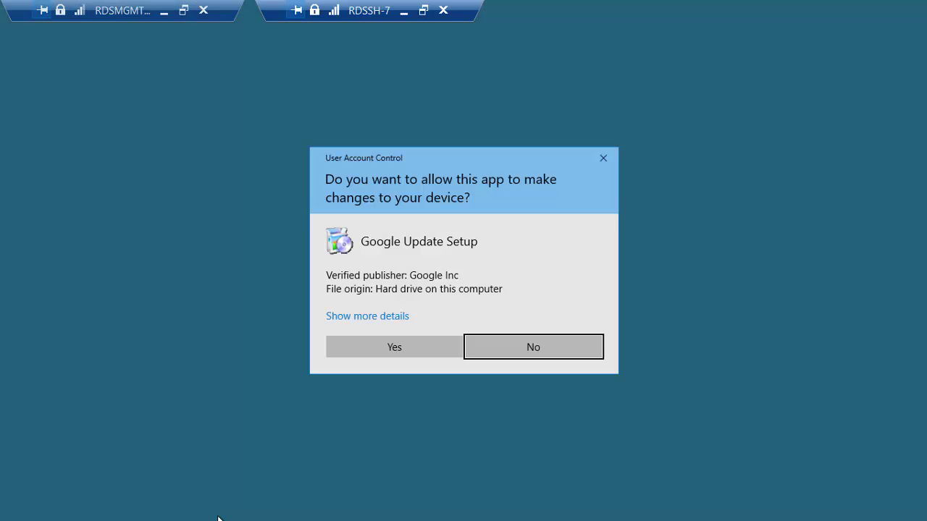
click(388, 347)
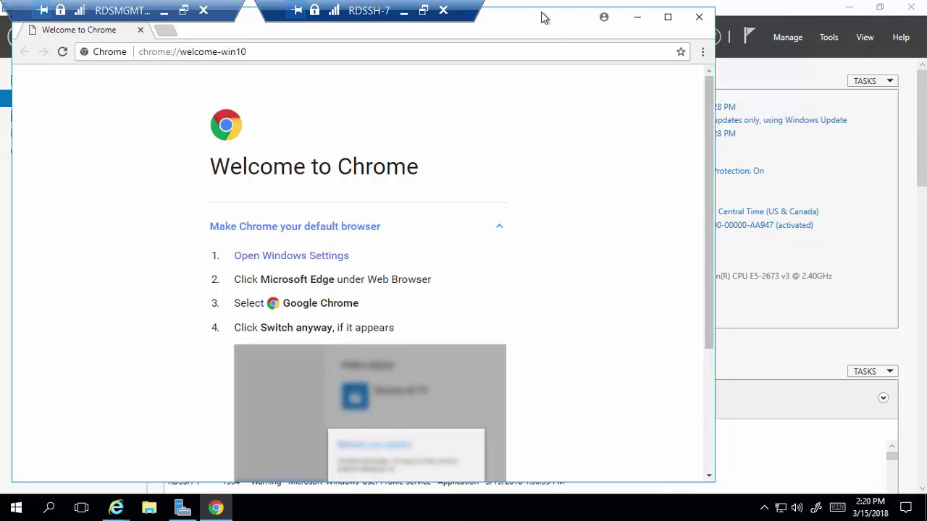
click(637, 21)
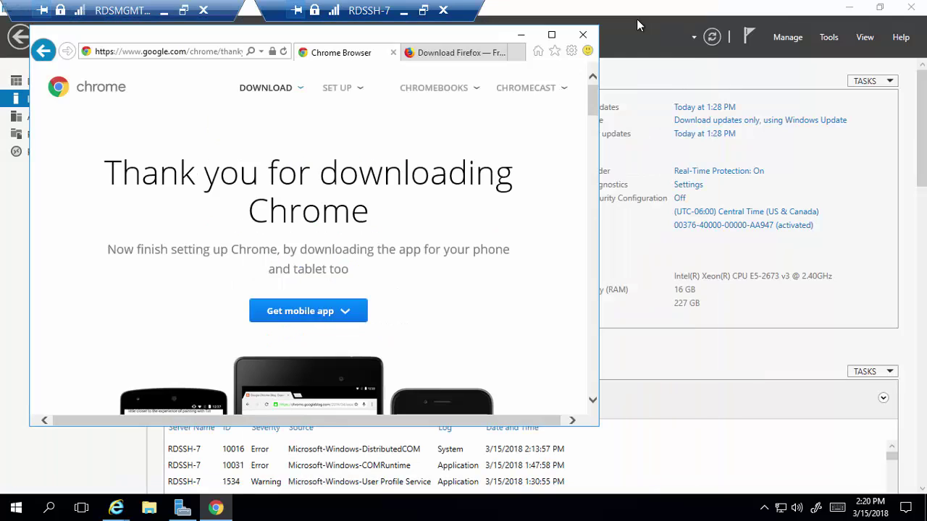
- Download Firefox from the Mozilla page, run Firefox Installer.exe and allow it to make changes to RDSSH-7
click(457, 55)
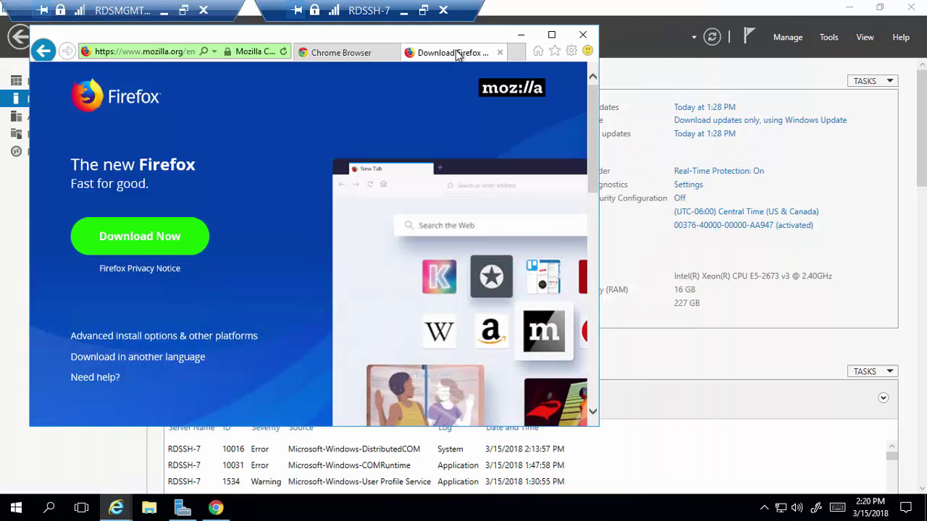
click(127, 245)
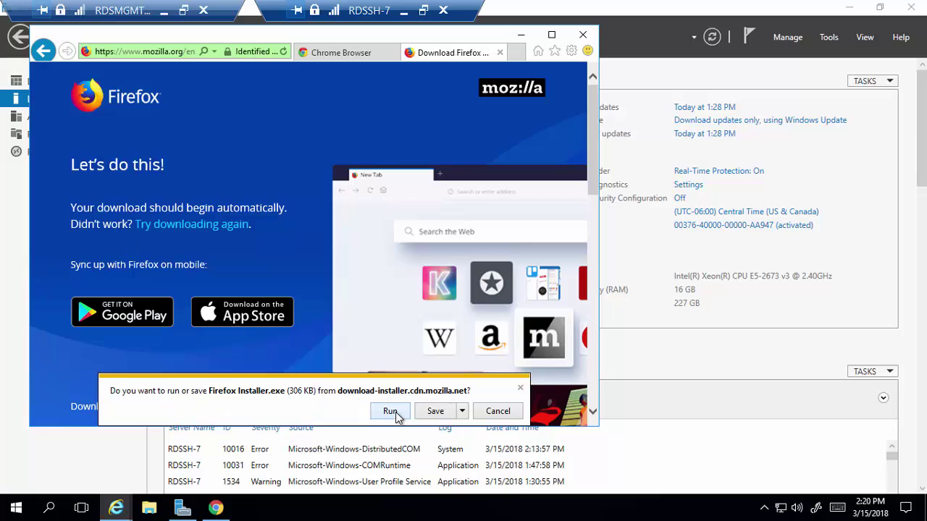
click(391, 412)
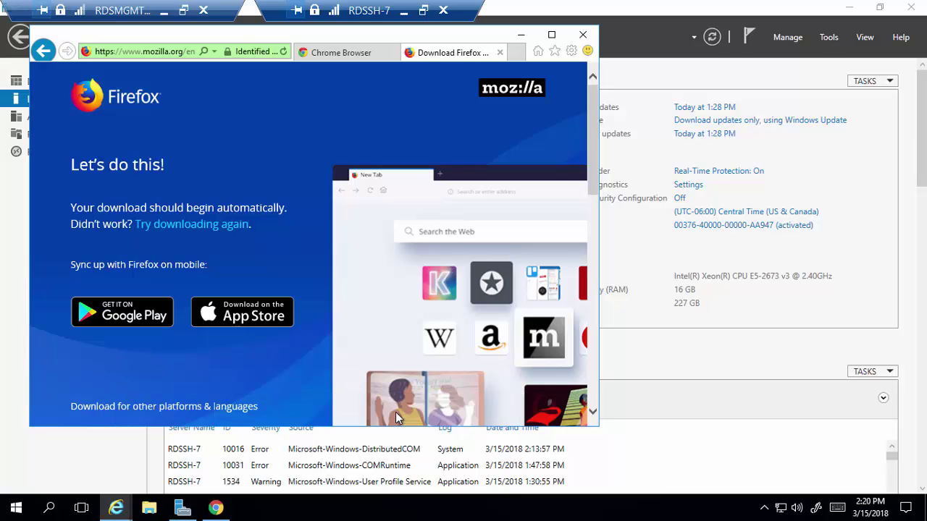
key(Left)
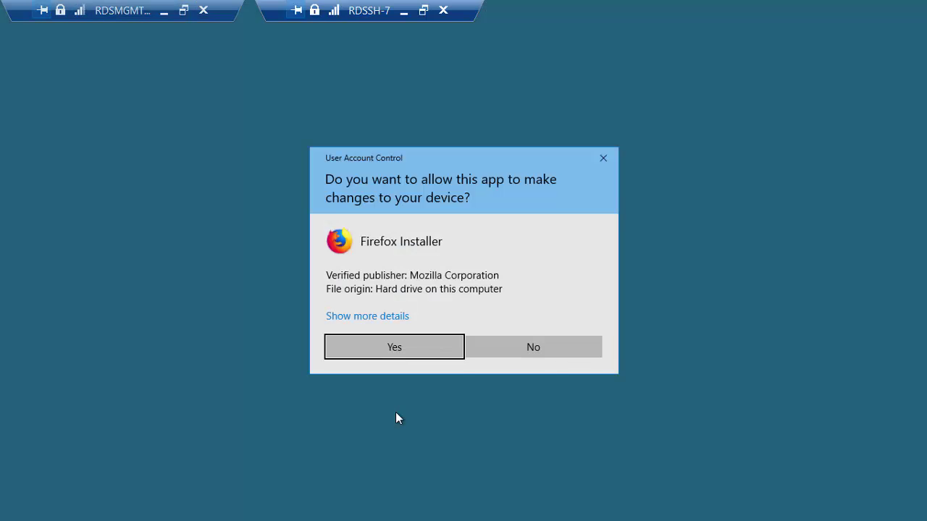
key(Return)
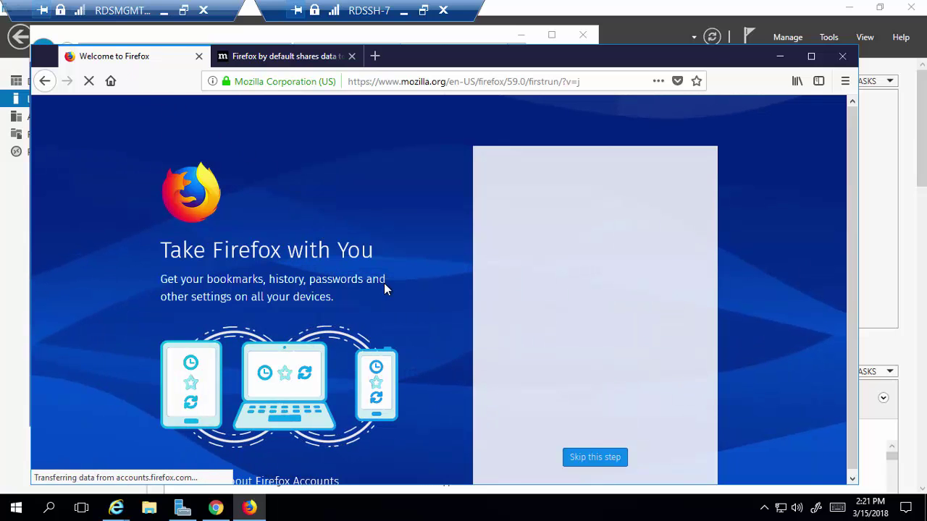
- Minimize the Server Manager, Firefox and Internet Explorer windows to clear the RDSSH-7 desktop
click(851, 8)
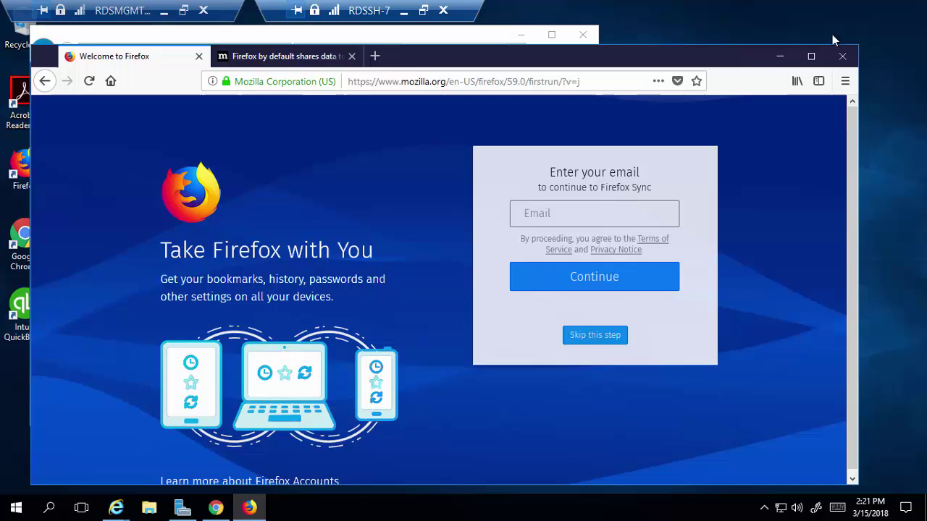
click(780, 55)
click(521, 38)
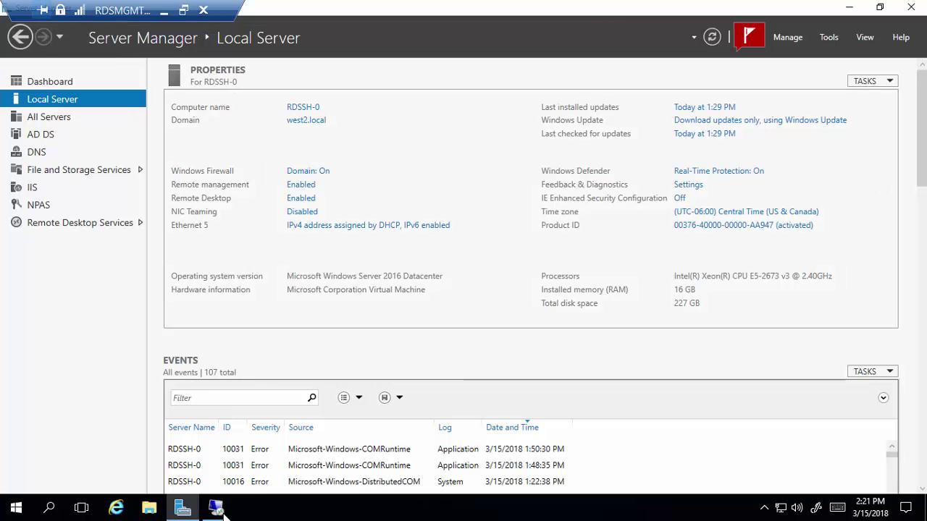
- Preview the RDSSH-8 session and minimize the Desktop Collection session to return to the RD Web Access page
mouse_move(215, 506)
mouse_move(290, 449)
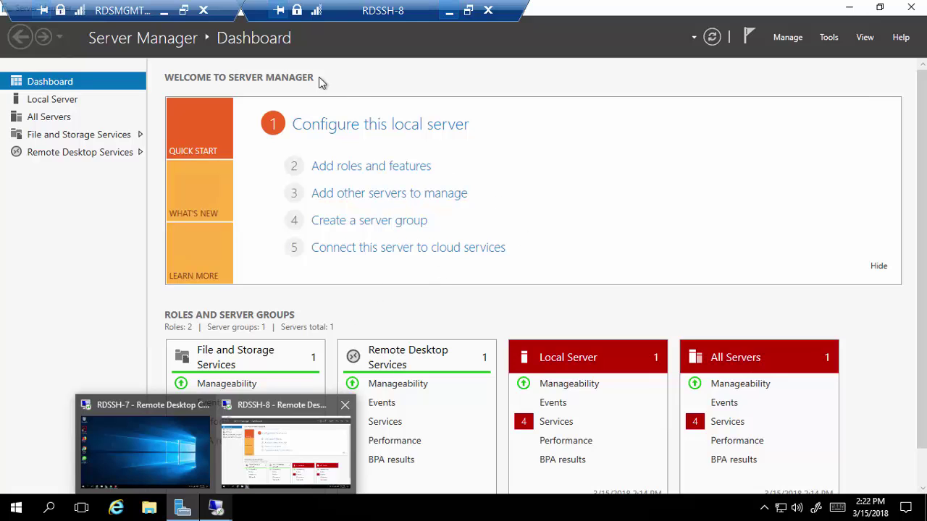
click(164, 10)
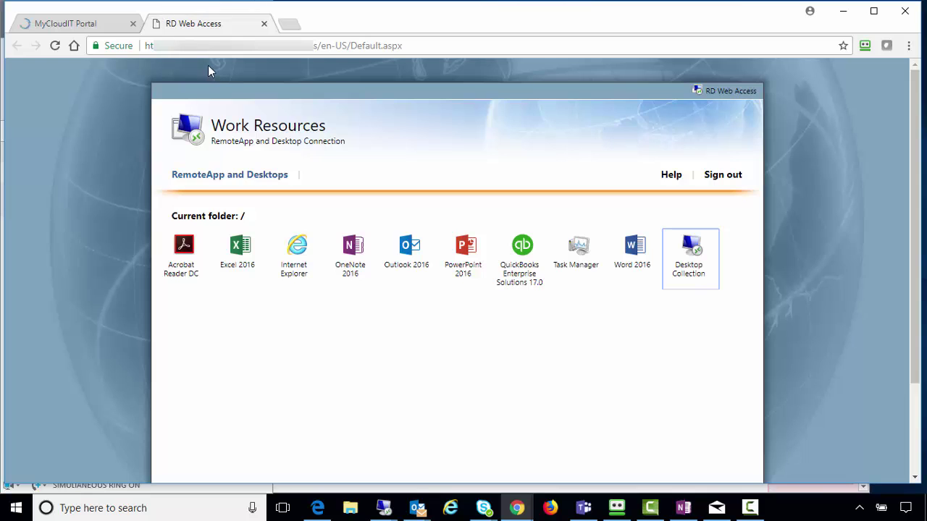
- Switch to the MyCloudIT Portal and refresh the applications list of the West2 RemoteApps collection
click(68, 22)
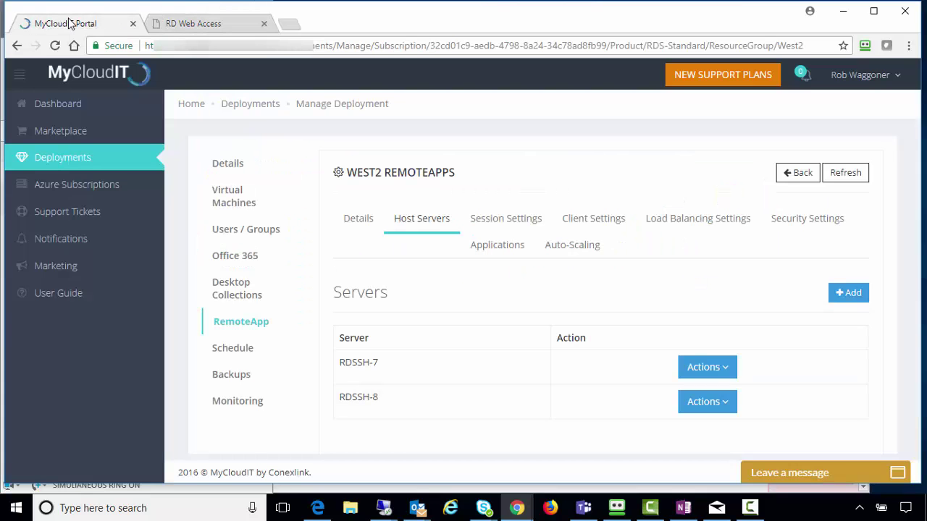
click(370, 245)
scroll(489, 251, down, 2)
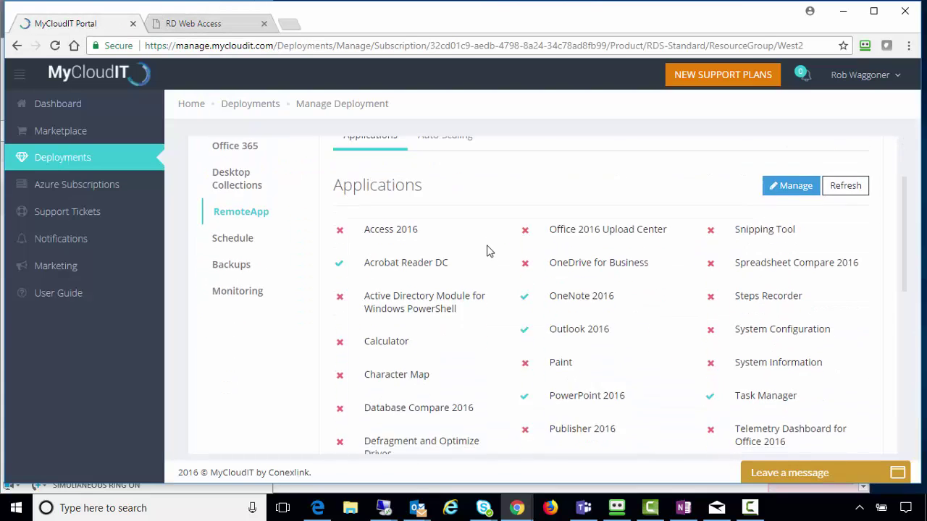
scroll(489, 250, up, 2)
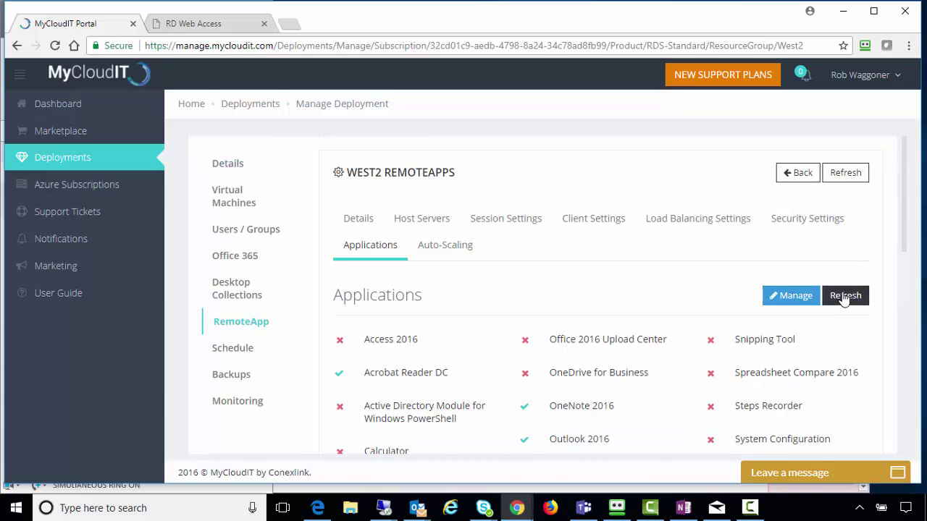
click(843, 297)
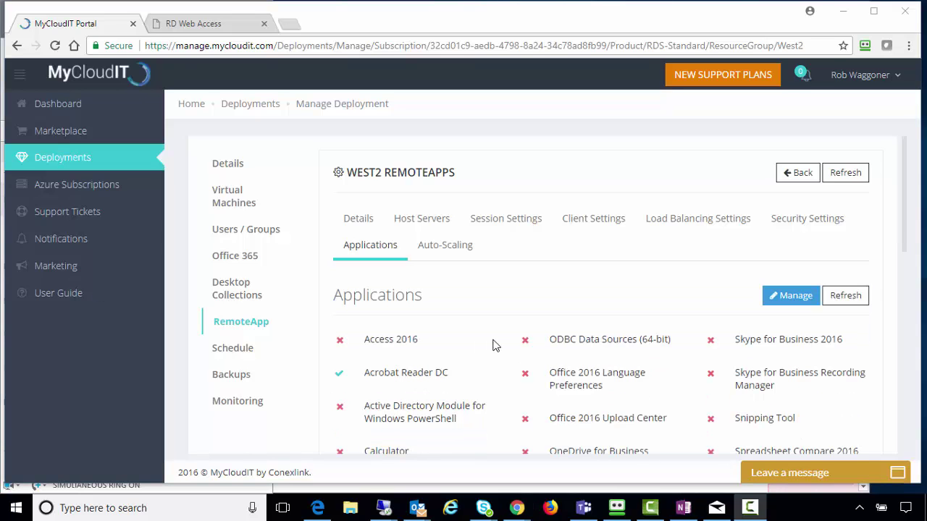
- Publish Firefox and Google Chrome as remote applications of the West2 RemoteApps collection and save the changes
scroll(640, 314, down, 3)
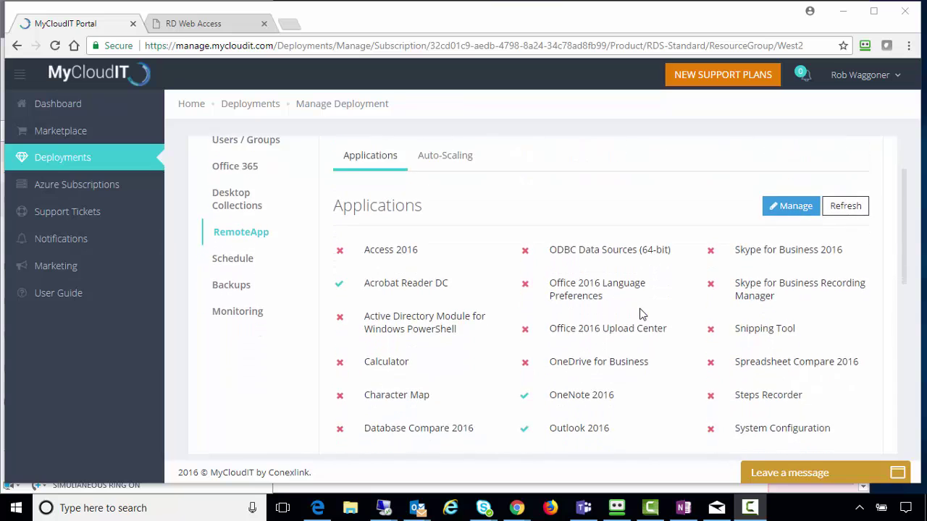
scroll(640, 314, down, 4)
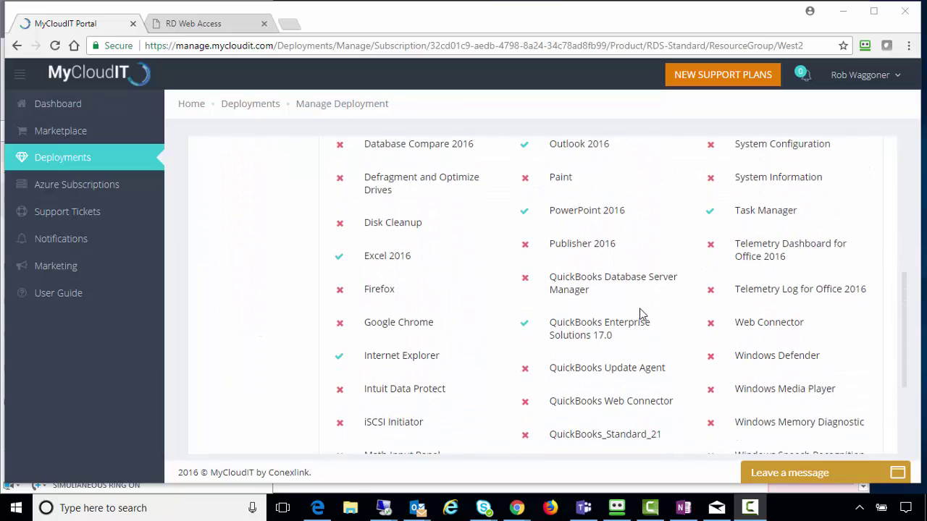
scroll(664, 320, up, 1)
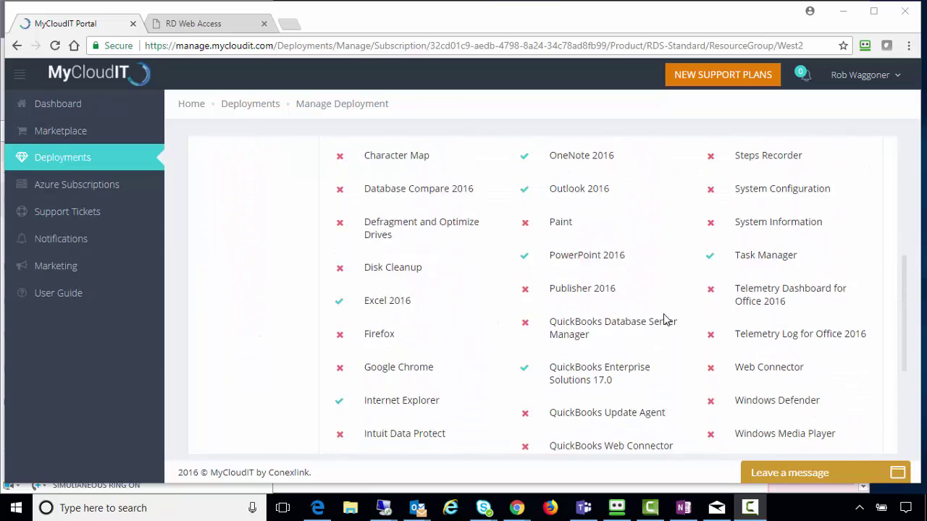
scroll(664, 320, up, 5)
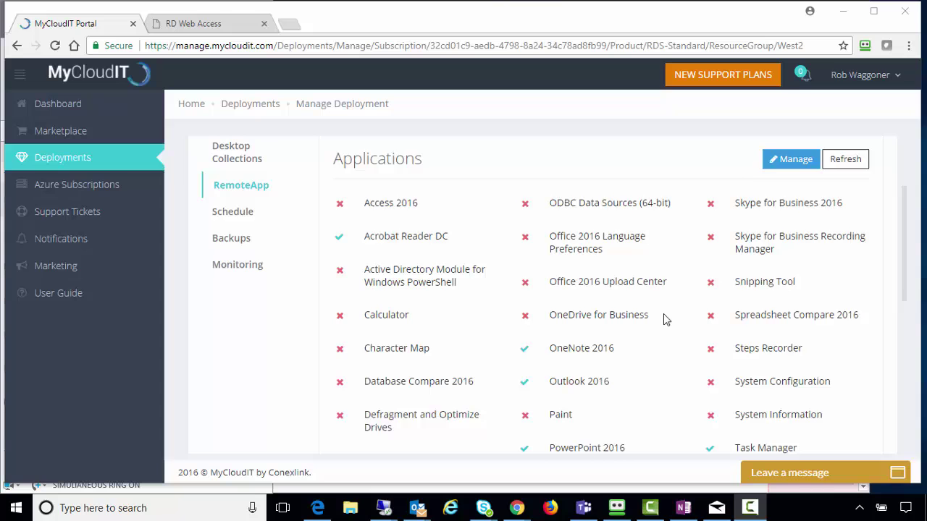
click(792, 172)
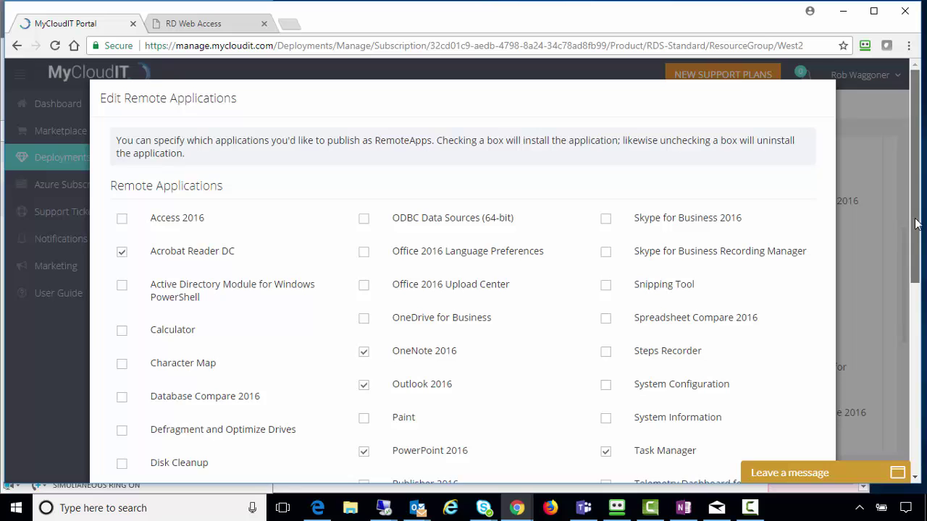
scroll(916, 224, down, 4)
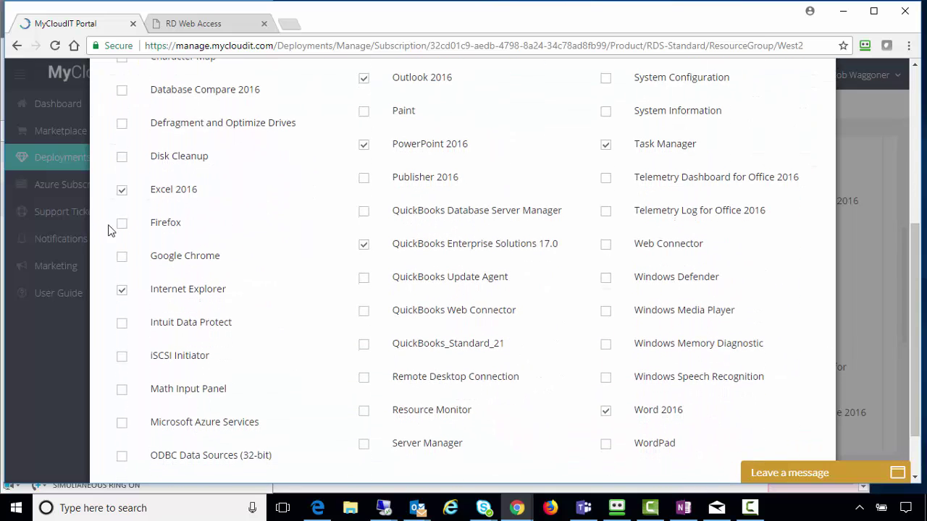
click(122, 223)
click(122, 256)
scroll(915, 290, down, 1)
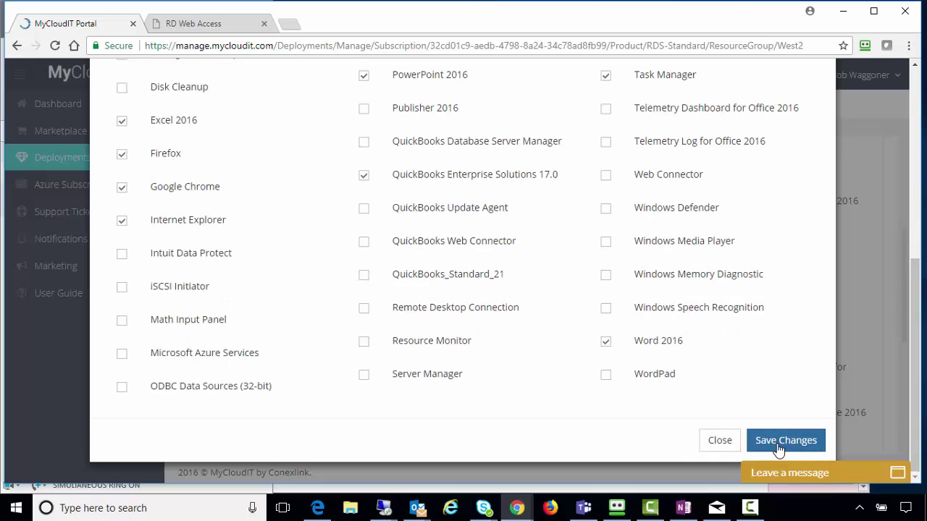
click(778, 447)
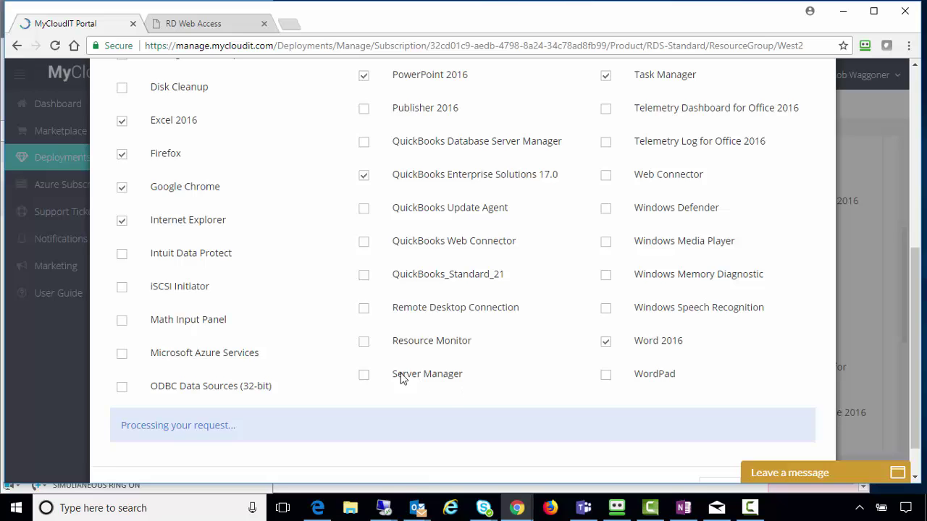
- Return to RD Web Access, sign out of the session, and reload the Work Resources page to update its published applications
click(195, 25)
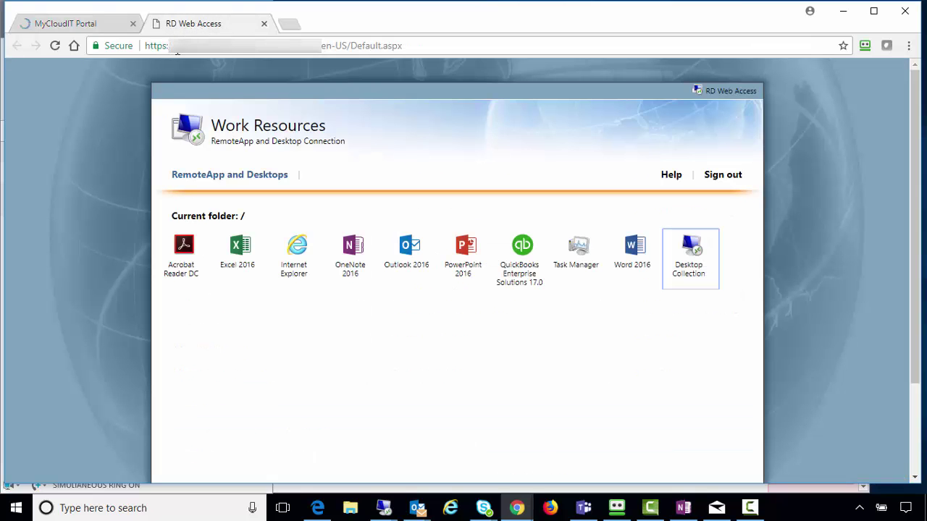
click(724, 175)
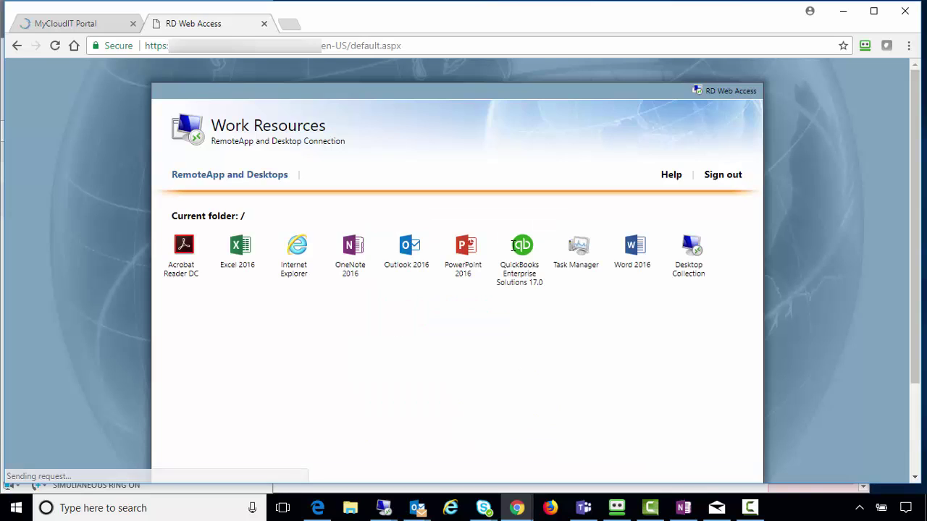
click(54, 46)
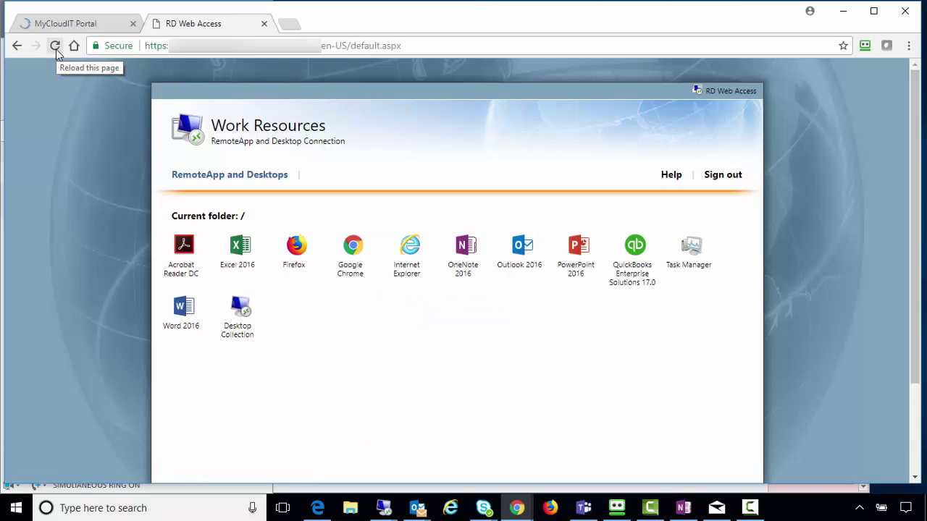